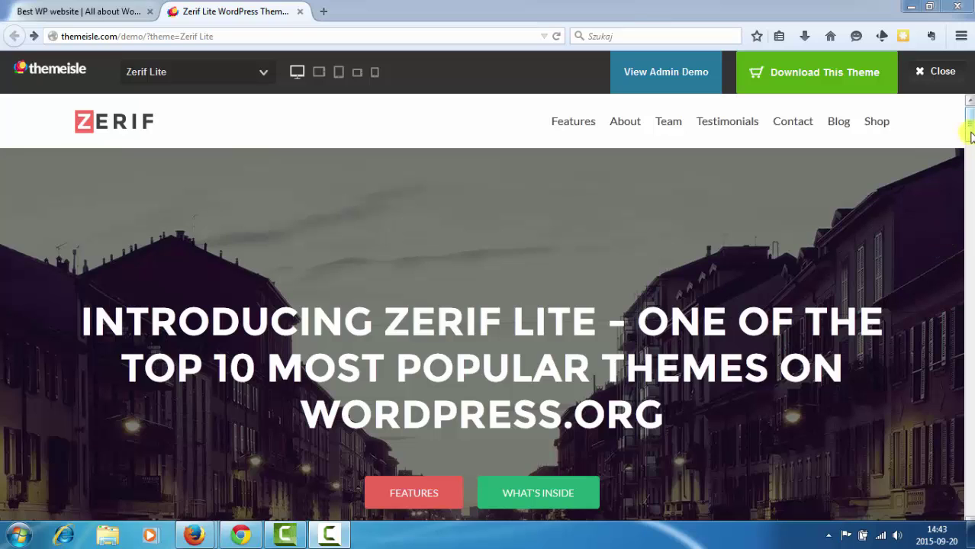
Scroll down through the Zerif Lite demo page.
scroll(970, 135, down, 1)
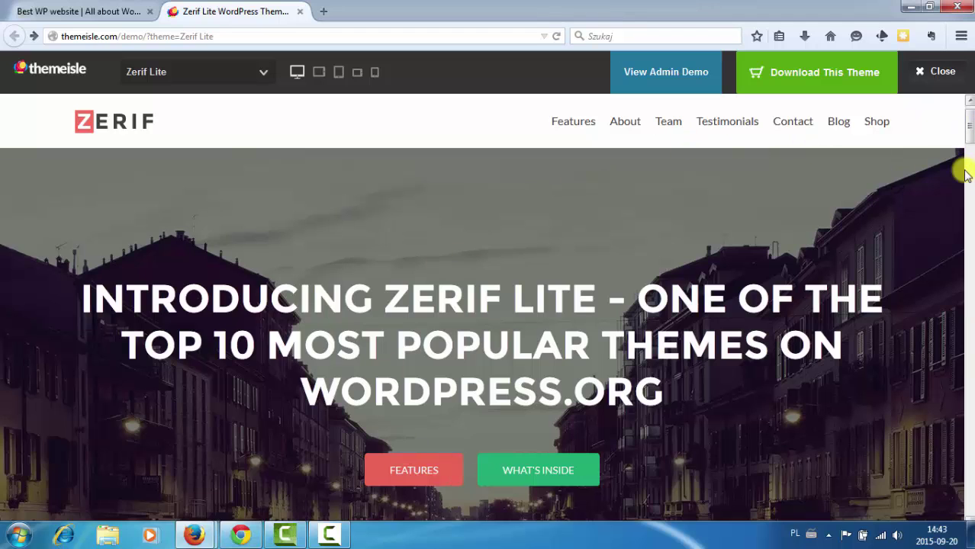
drag(970, 133, 970, 227)
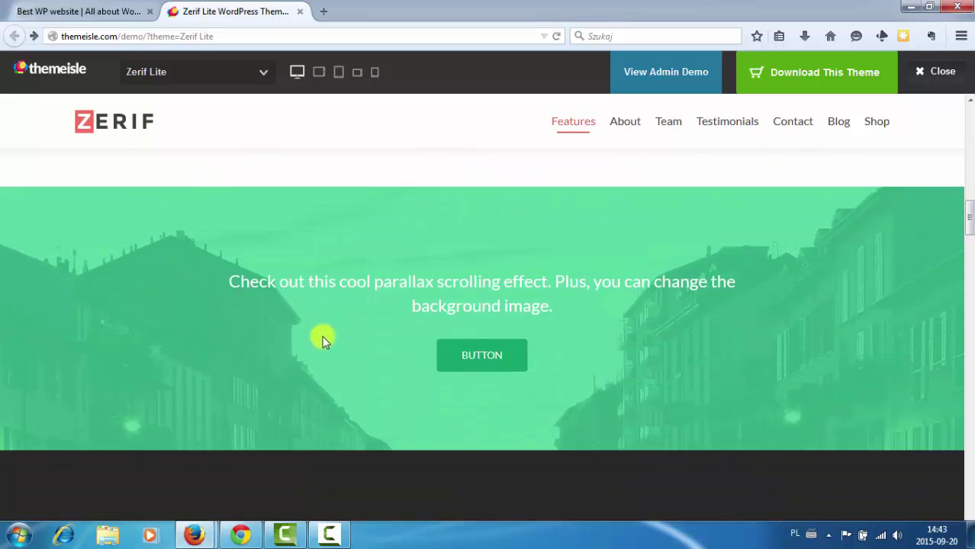
drag(969, 212, 970, 494)
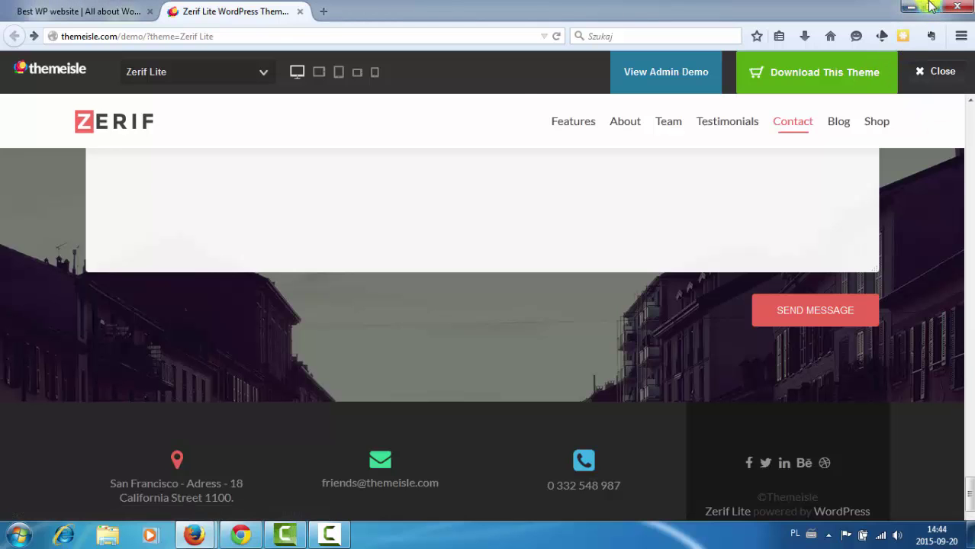
Restore the browser window and narrow it to preview Zerif Lite's single-column mobile layout.
click(932, 7)
drag(532, 343, 761, 151)
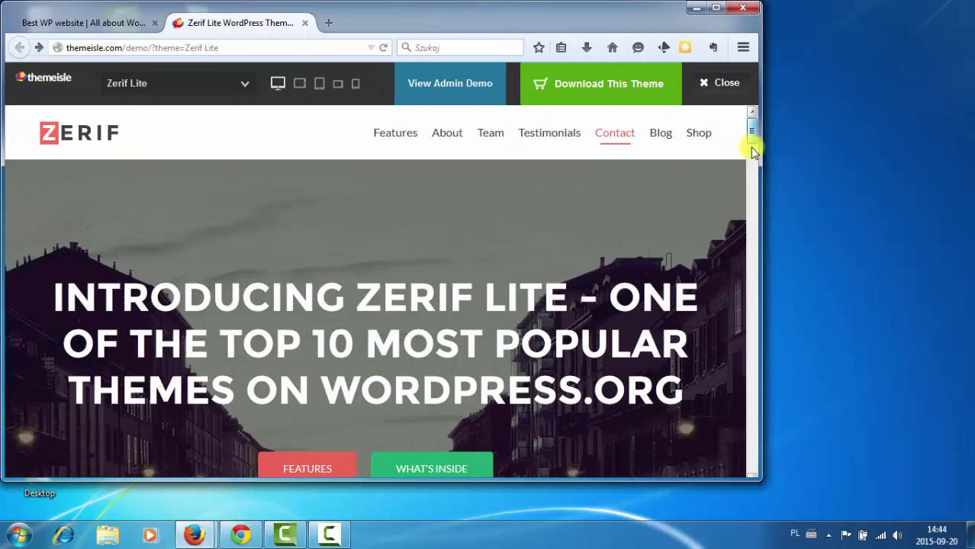
scroll(751, 160, down, 5)
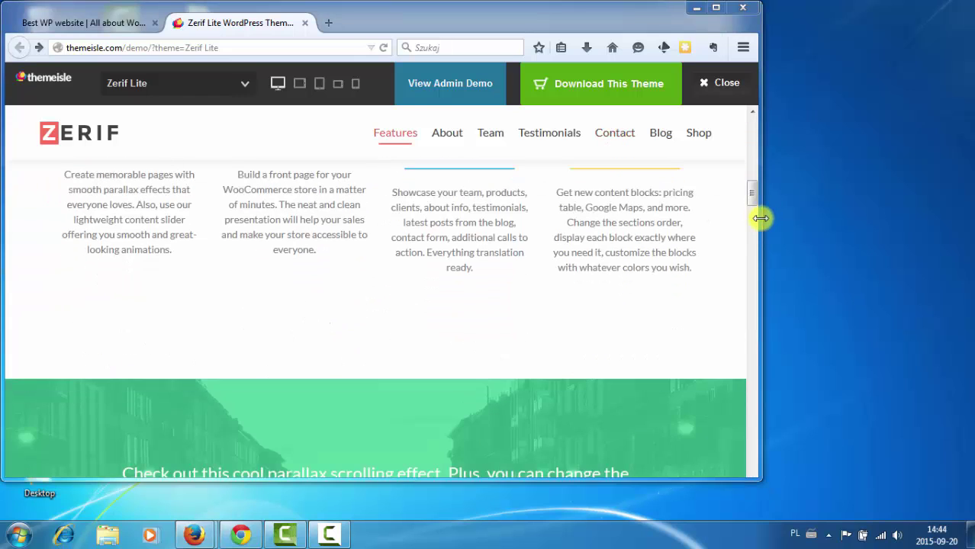
drag(762, 218, 433, 257)
scroll(307, 251, down, 15)
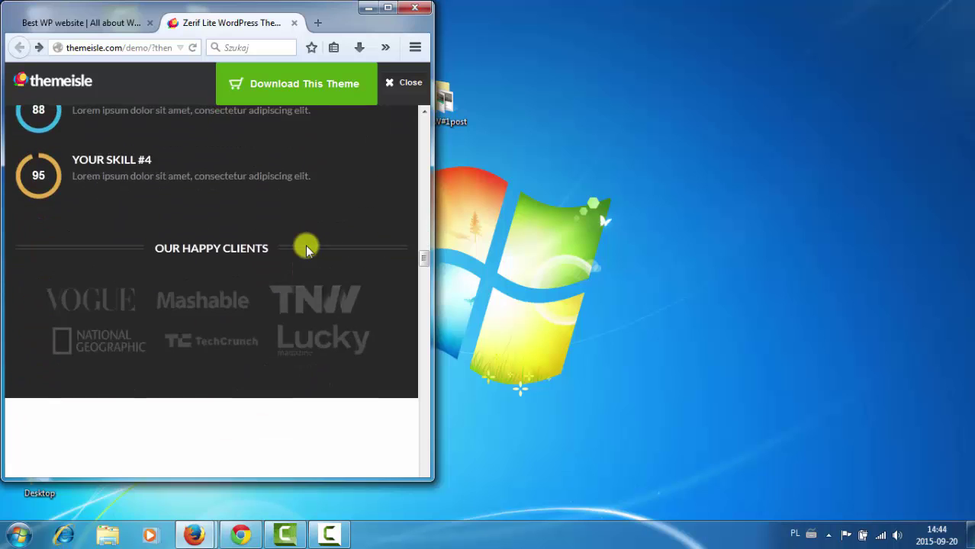
scroll(308, 250, down, 5)
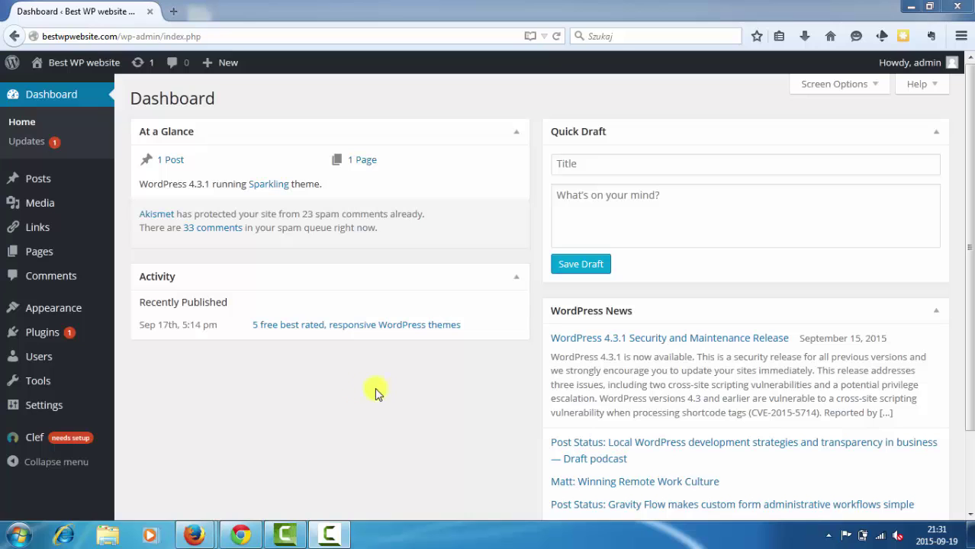
Search the theme directory for 'zerif', install Zerif Lite and activate it.
click(37, 309)
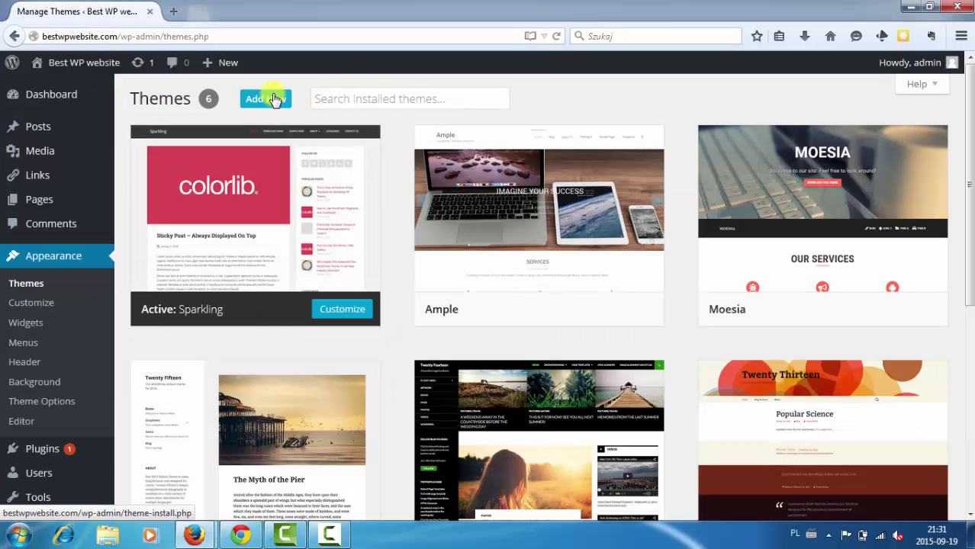
click(274, 100)
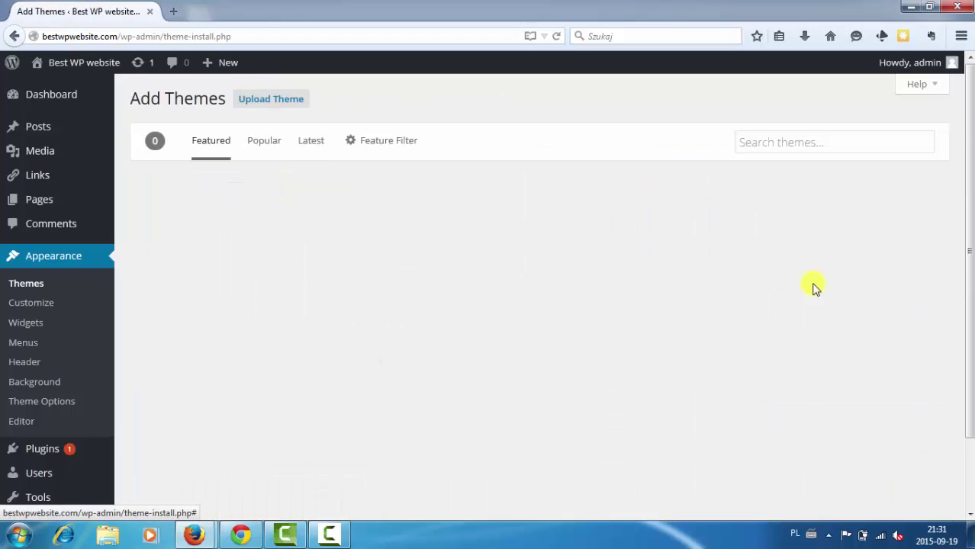
click(806, 139)
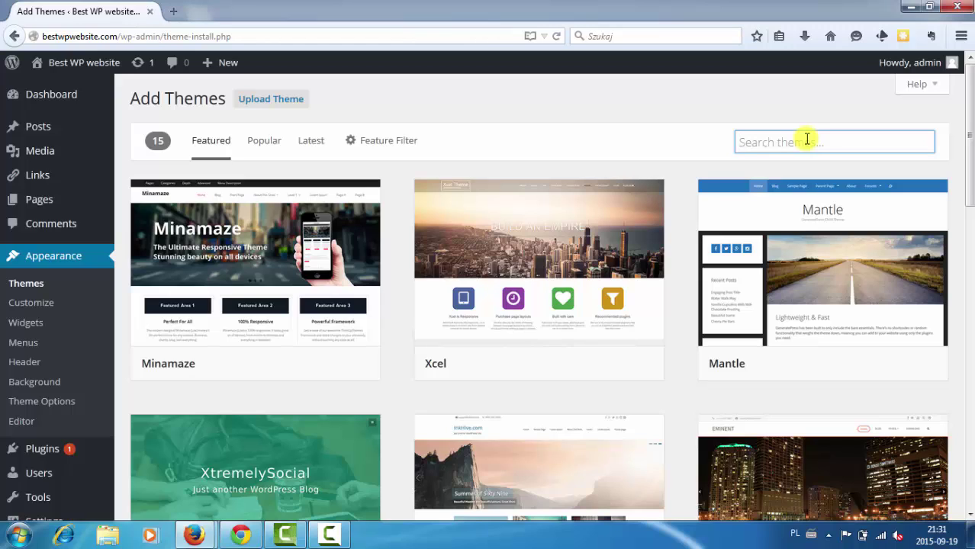
text(zerif)
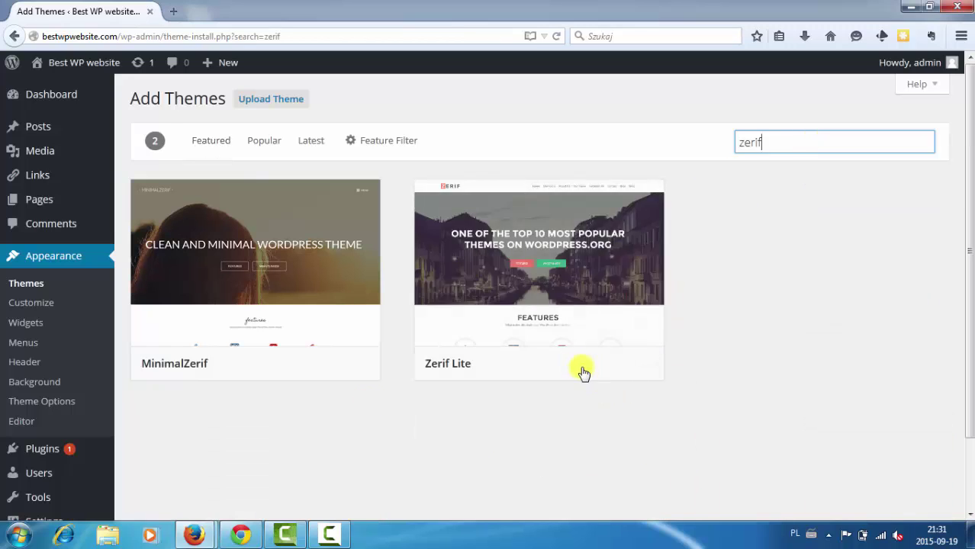
click(596, 368)
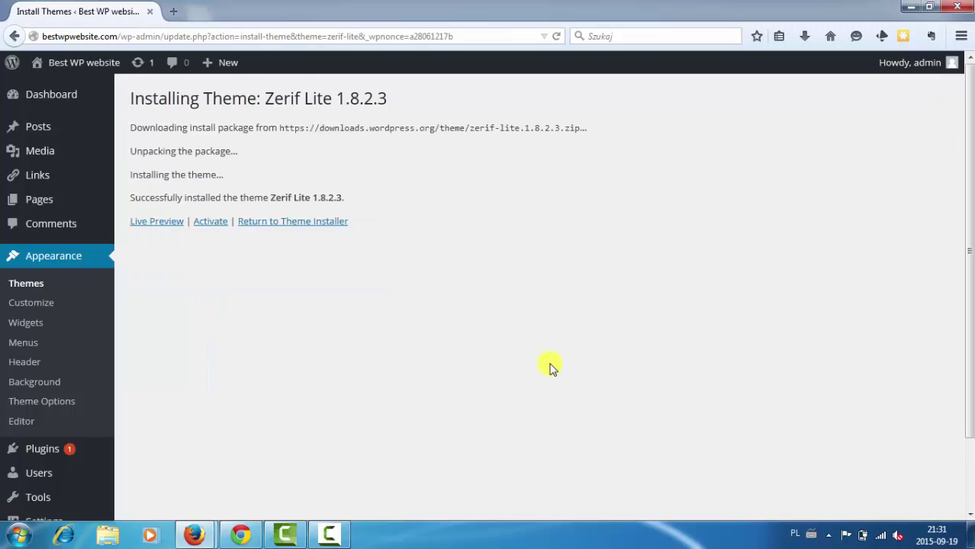
click(210, 226)
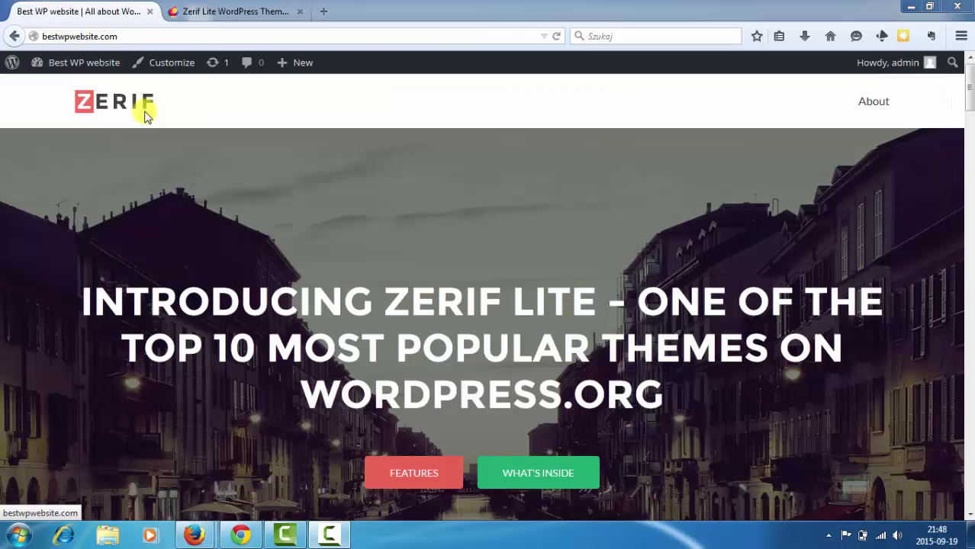
Scroll the live Best WP website from the Zerif hero banner down to the footer.
scroll(970, 101, down, 1)
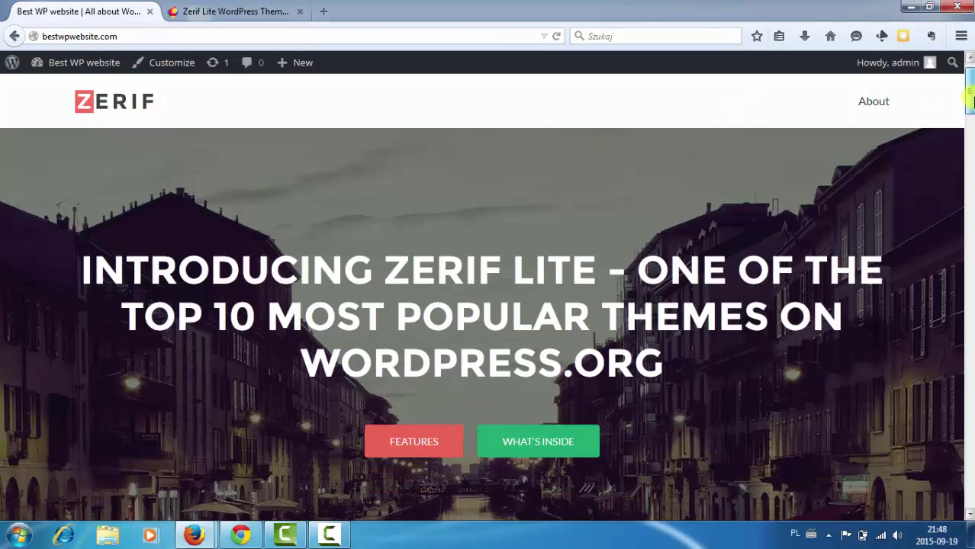
scroll(970, 100, down, 2)
scroll(635, 272, up, 3)
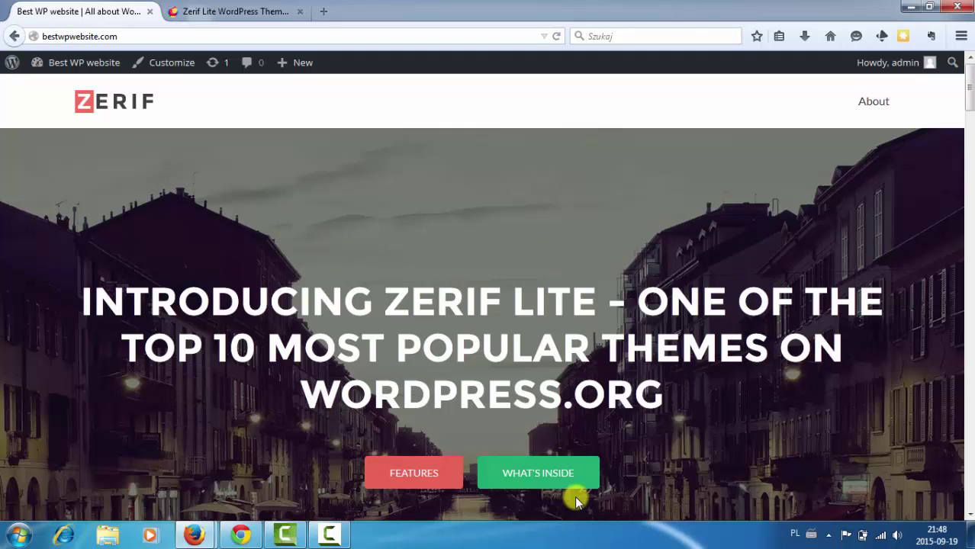
scroll(576, 496, down, 3)
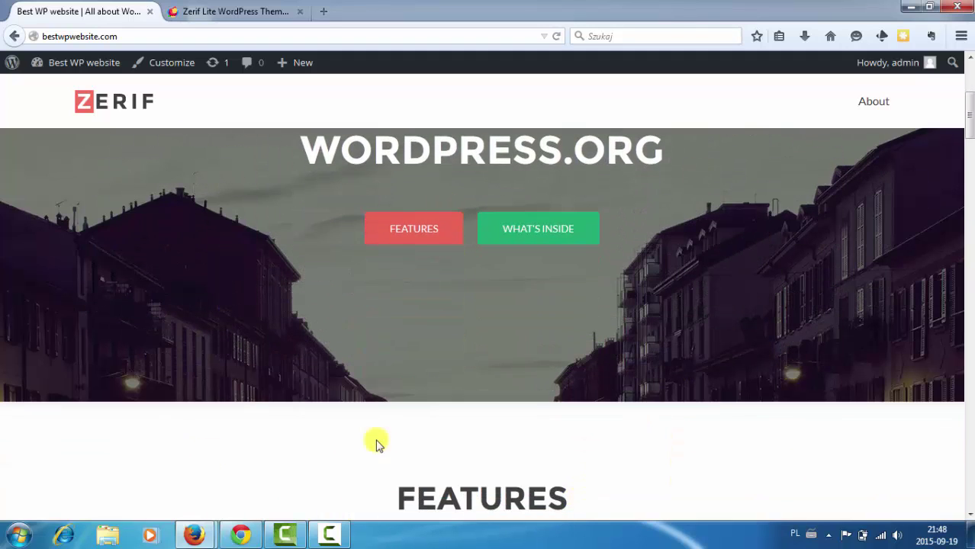
scroll(422, 431, up, 3)
scroll(412, 339, down, 3)
scroll(367, 338, down, 3)
scroll(366, 342, up, 1)
scroll(361, 339, down, 1)
scroll(364, 343, down, 3)
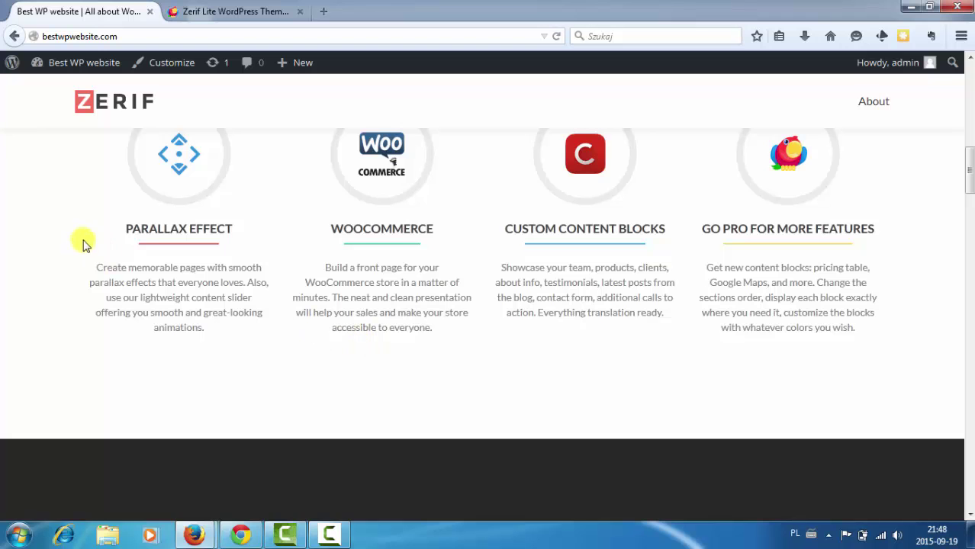
scroll(526, 299, down, 4)
scroll(554, 304, down, 7)
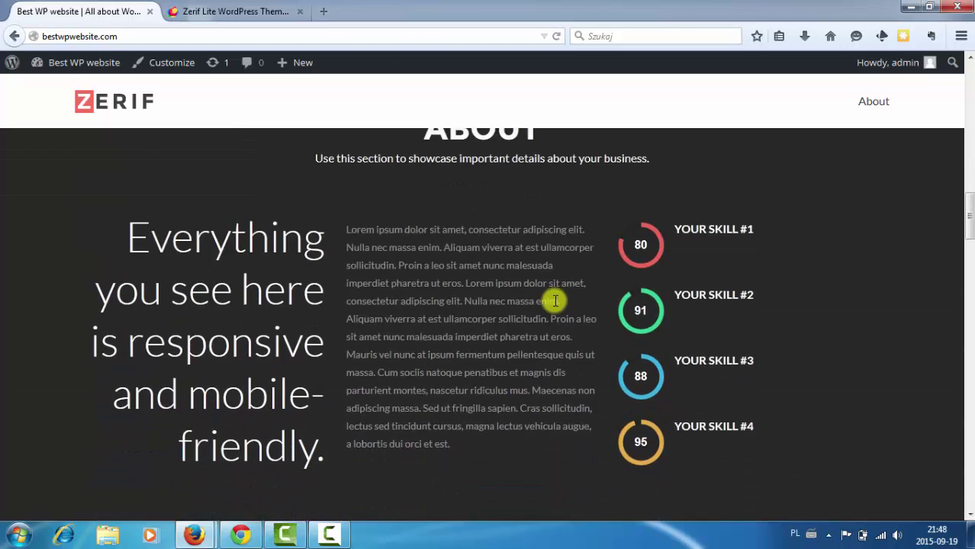
scroll(555, 303, down, 8)
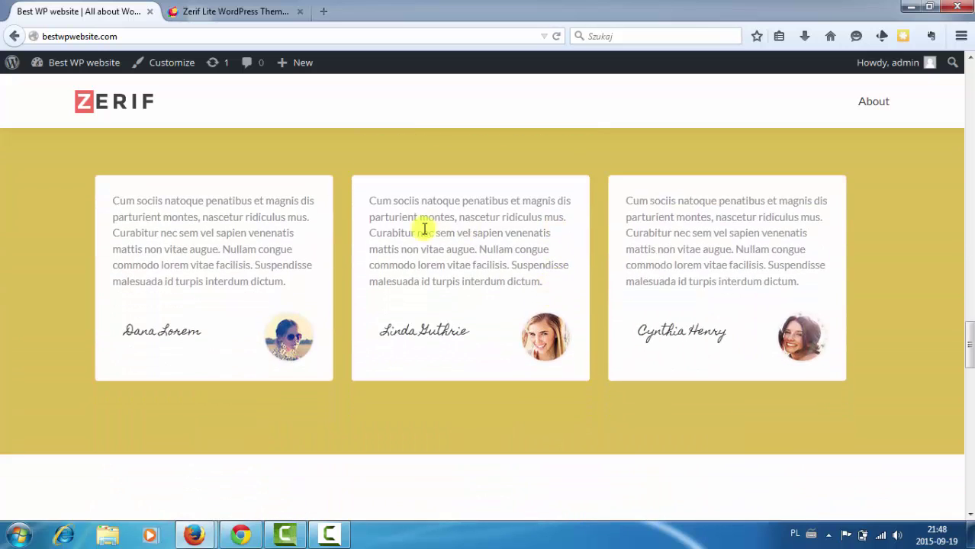
scroll(263, 344, down, 7)
scroll(264, 344, down, 10)
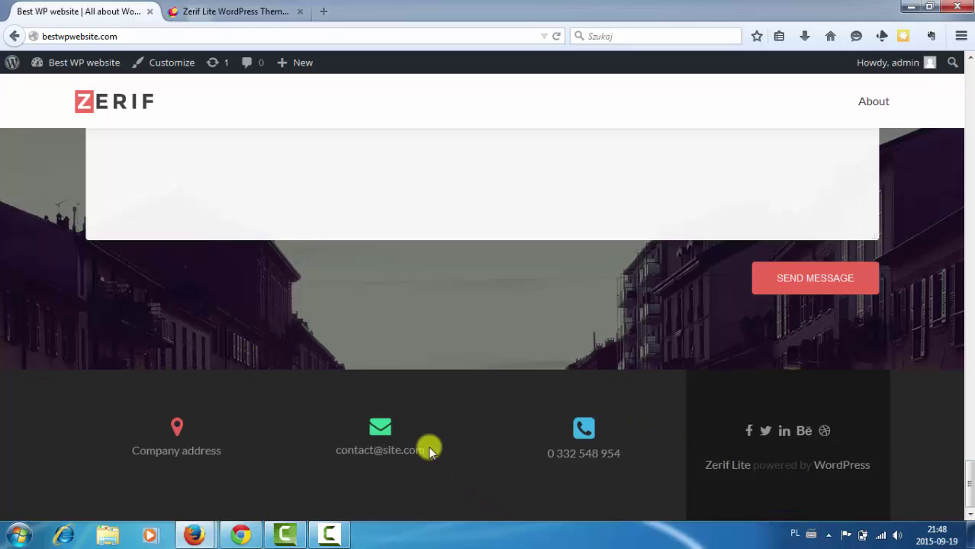
Switch to the Zerif Lite demo tab and scroll through its sections for comparison.
click(225, 10)
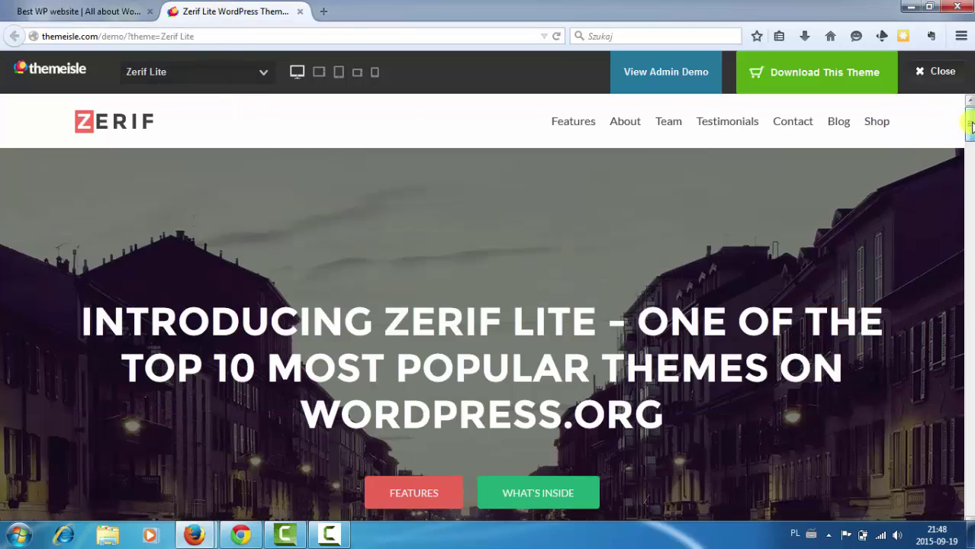
drag(970, 126, 969, 176)
scroll(329, 250, down, 6)
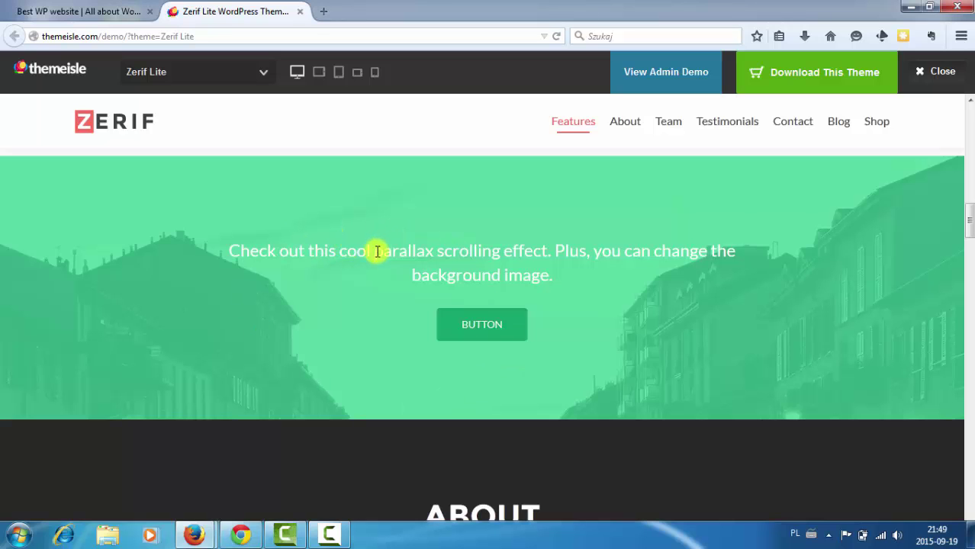
scroll(376, 251, down, 10)
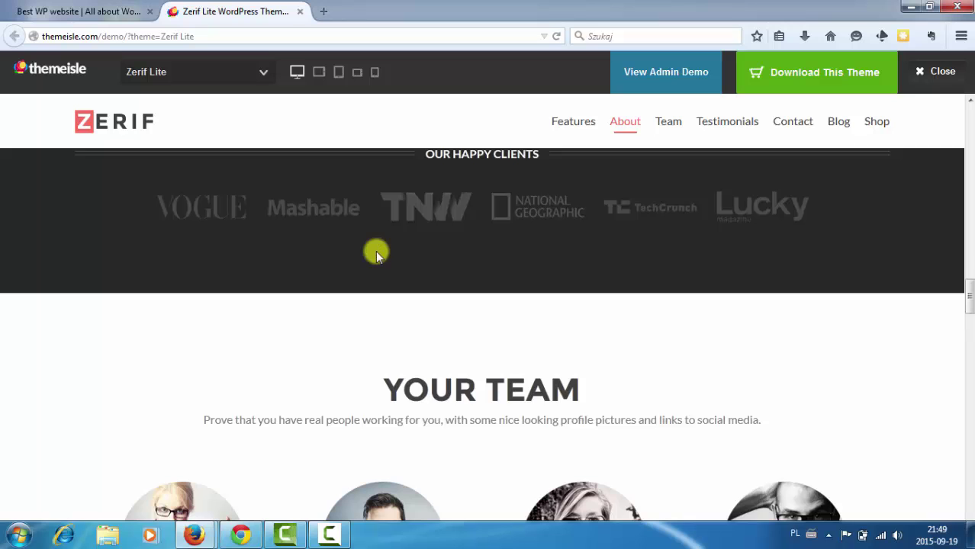
scroll(376, 254, down, 12)
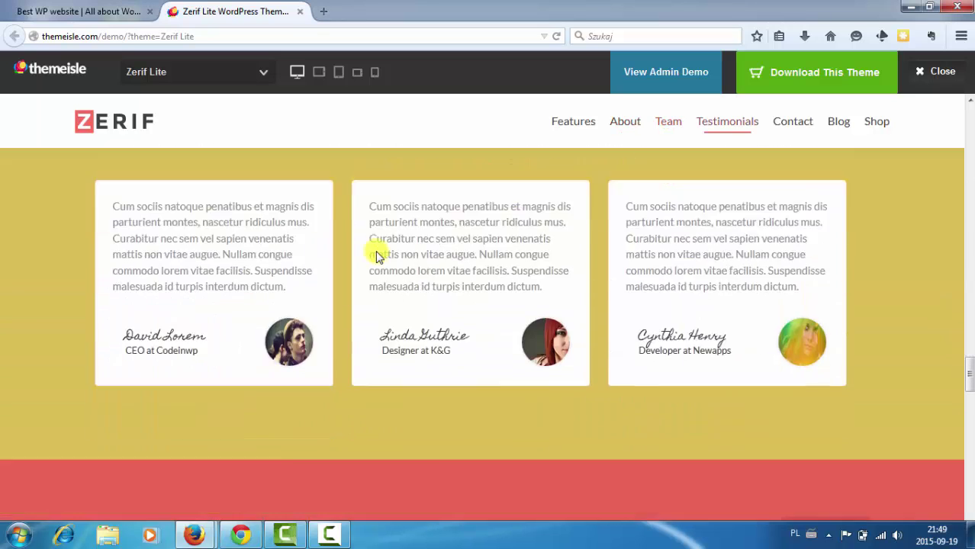
scroll(376, 254, down, 2)
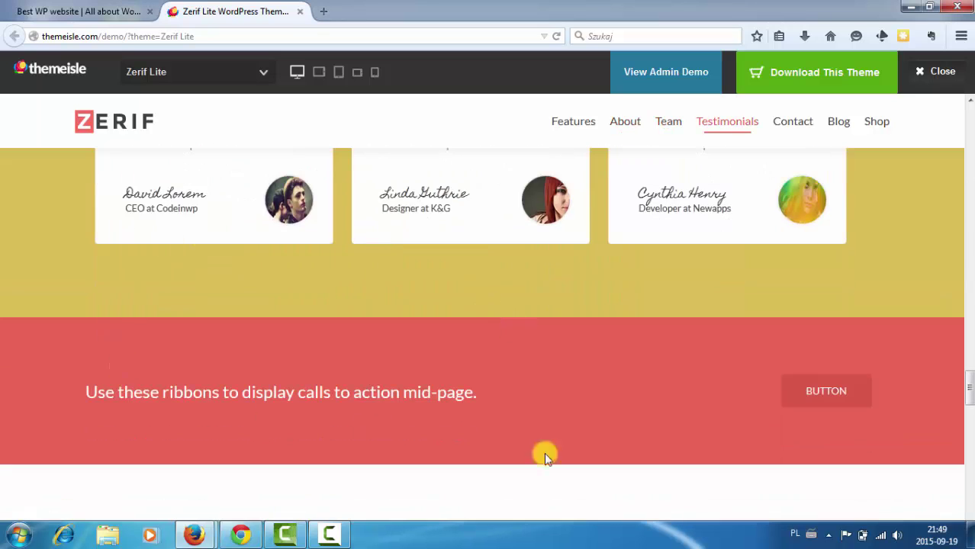
scroll(183, 375, down, 8)
scroll(184, 378, down, 11)
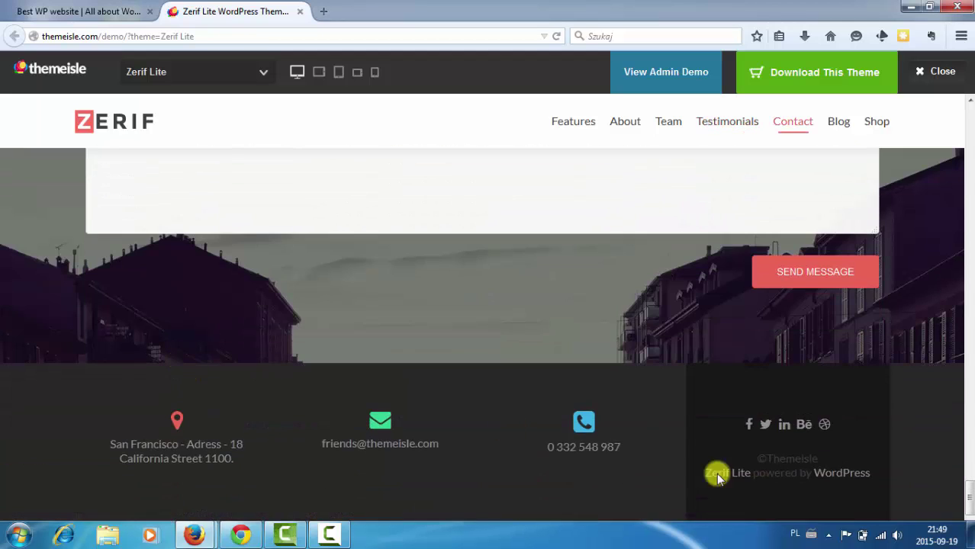
Close the demo tab and return to the top of the Best WP website front page.
drag(967, 500, 761, 40)
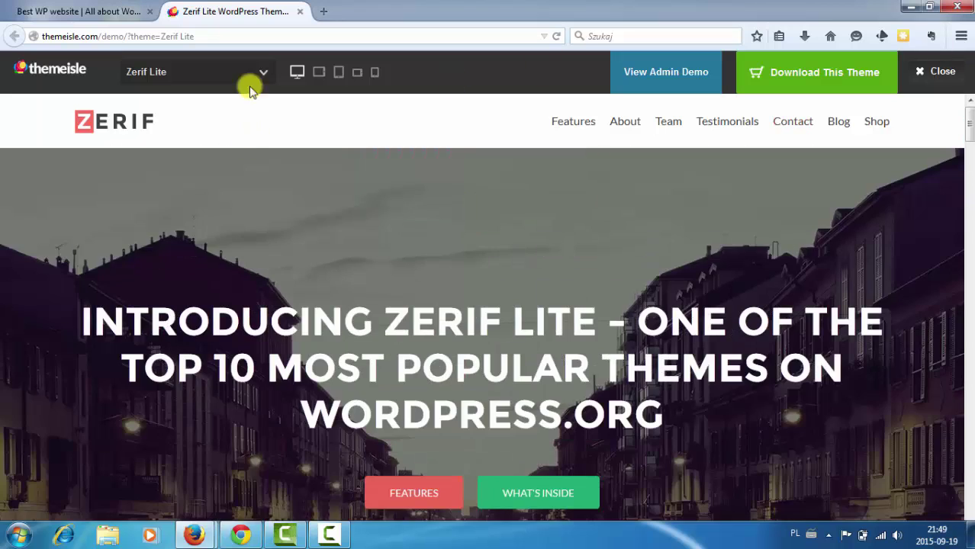
click(299, 11)
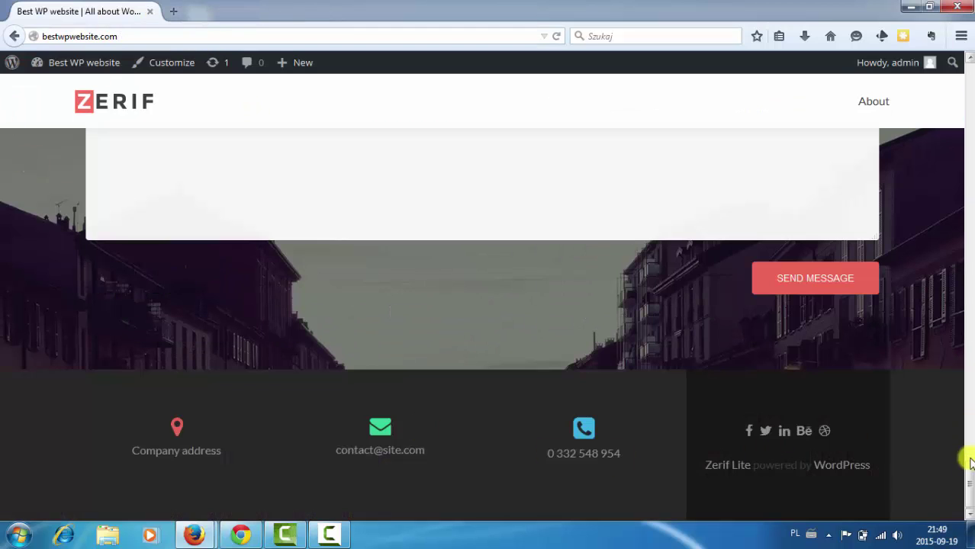
drag(968, 464, 968, 84)
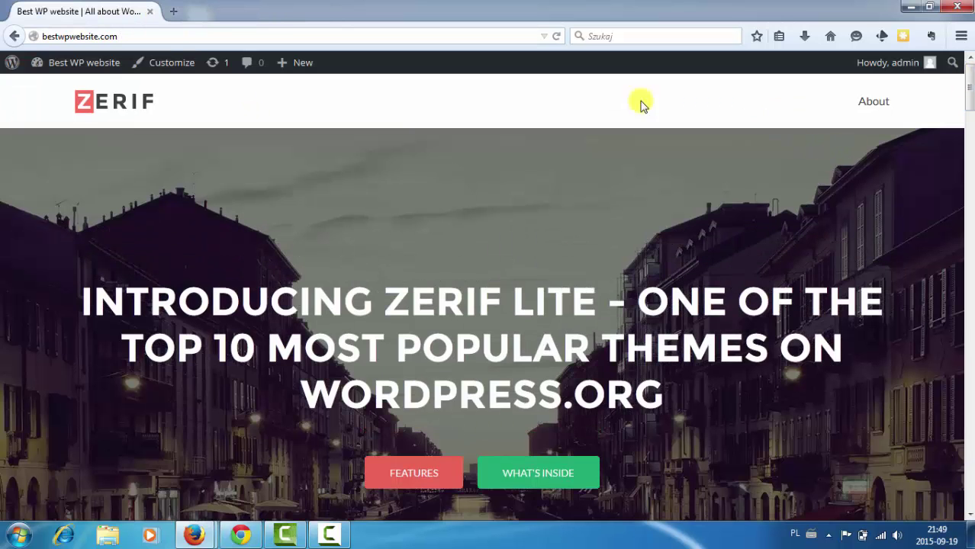
Open the Customizer and look into the Site Identity and Sections order and Colors panels.
click(172, 64)
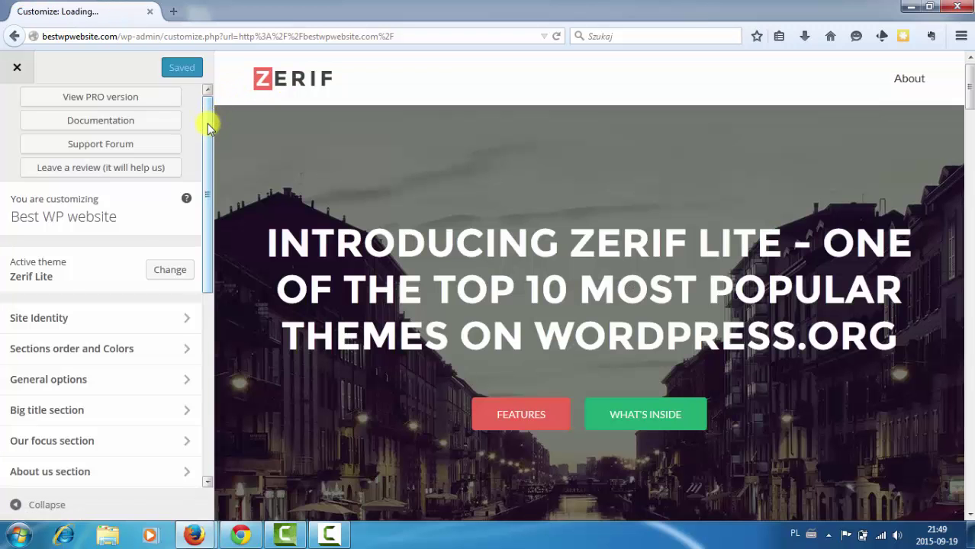
drag(207, 119, 218, 174)
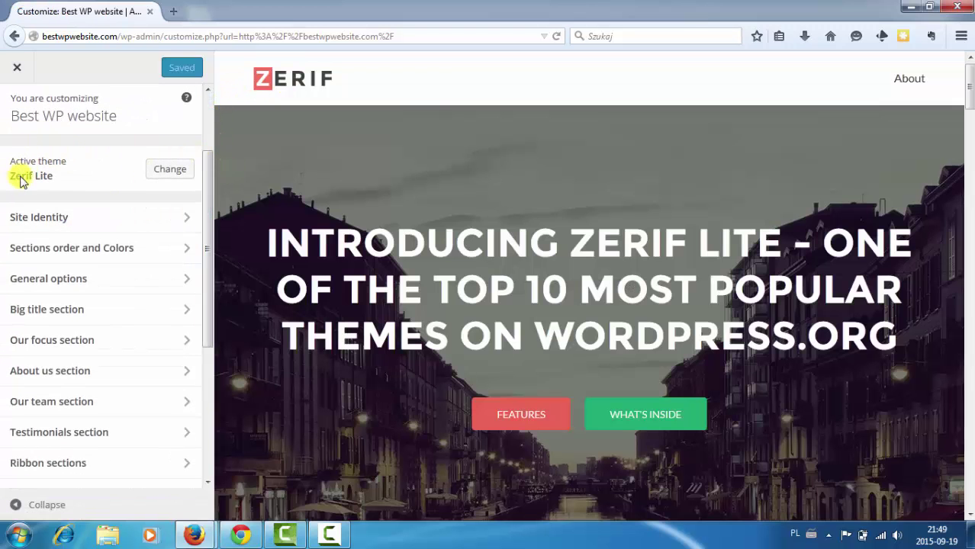
click(174, 217)
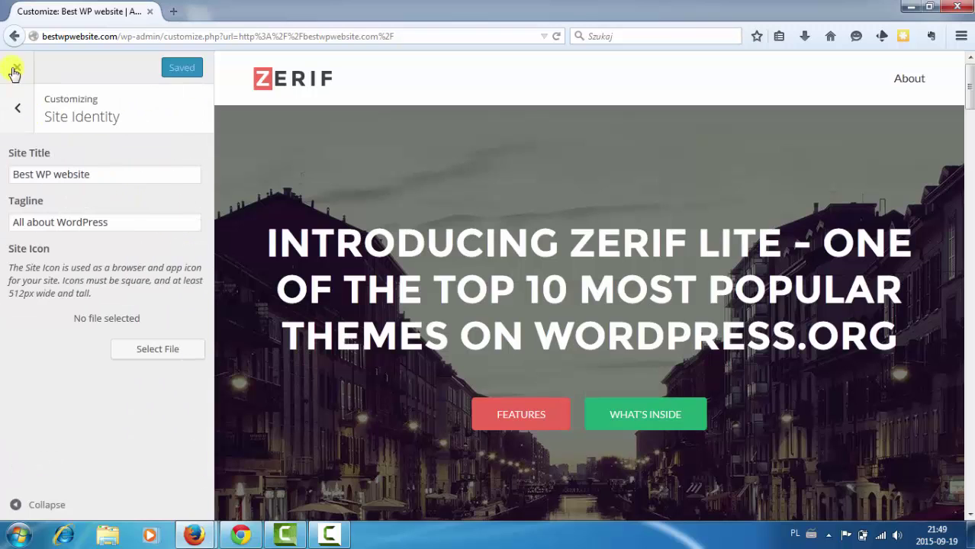
click(18, 109)
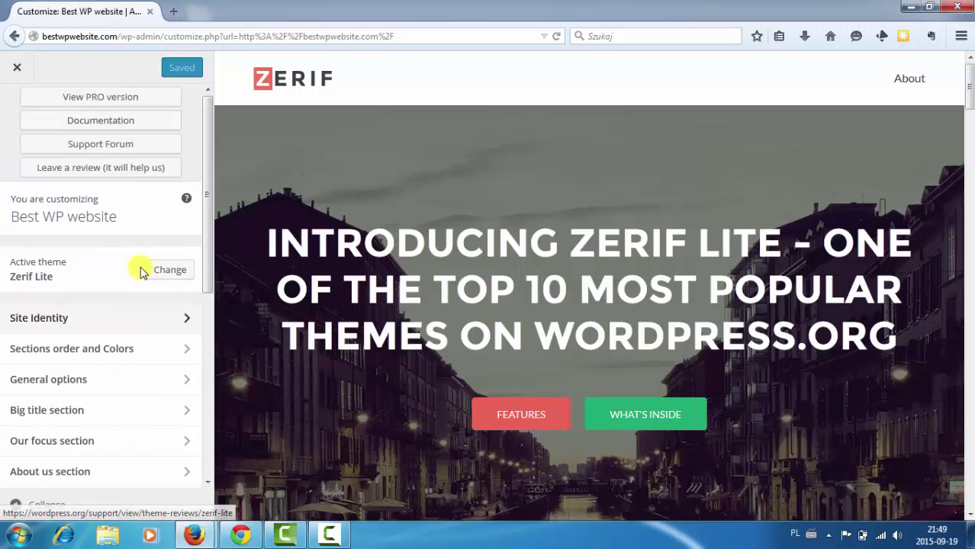
scroll(137, 267, down, 2)
scroll(140, 267, down, 1)
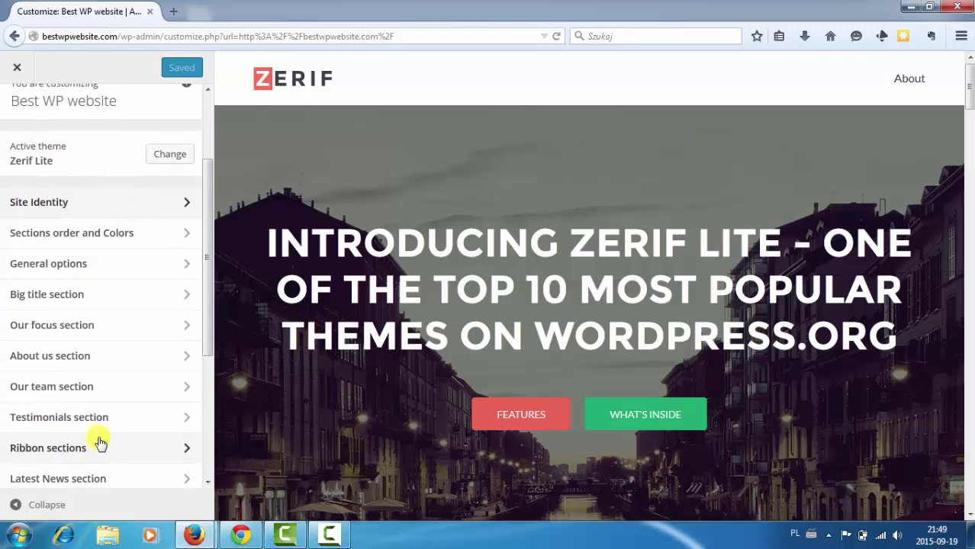
click(163, 233)
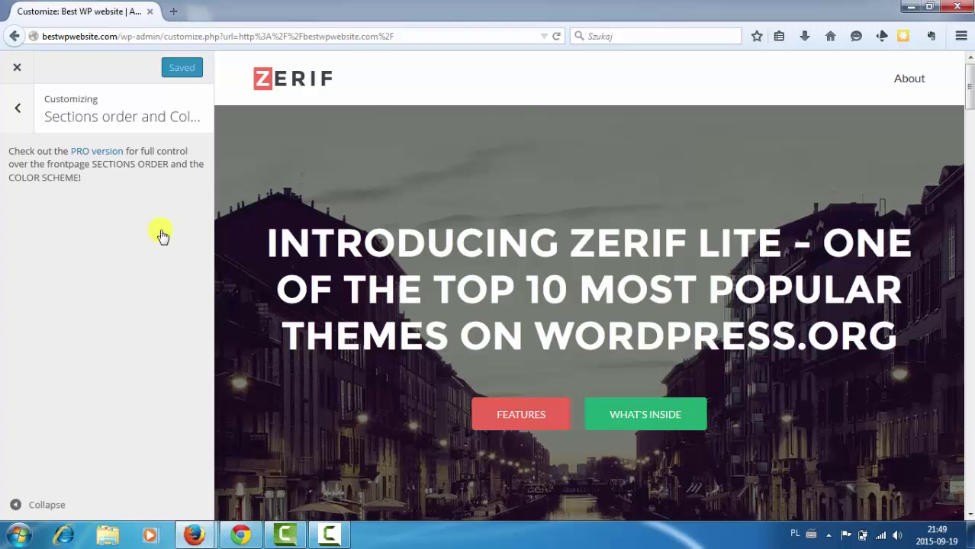
click(20, 109)
scroll(180, 377, up, 3)
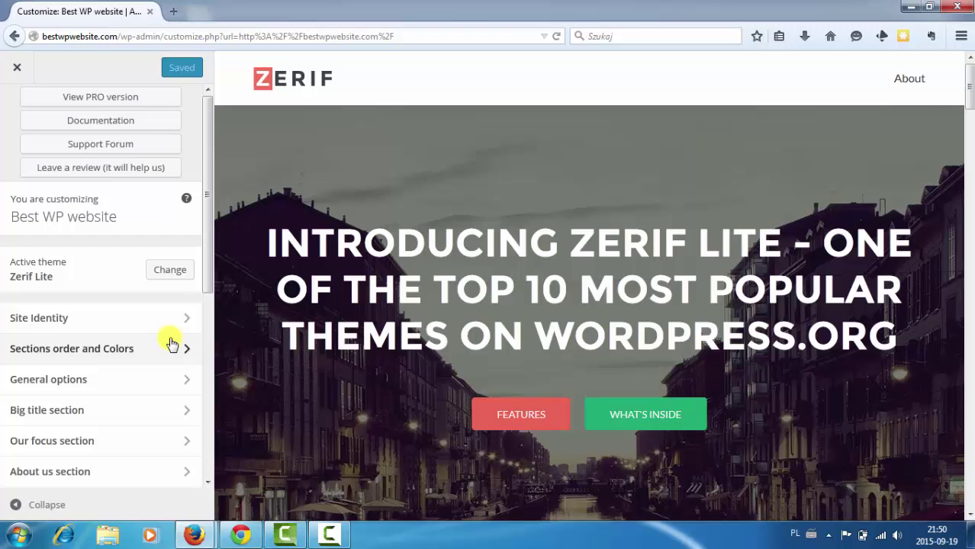
scroll(171, 344, down, 1)
click(169, 340)
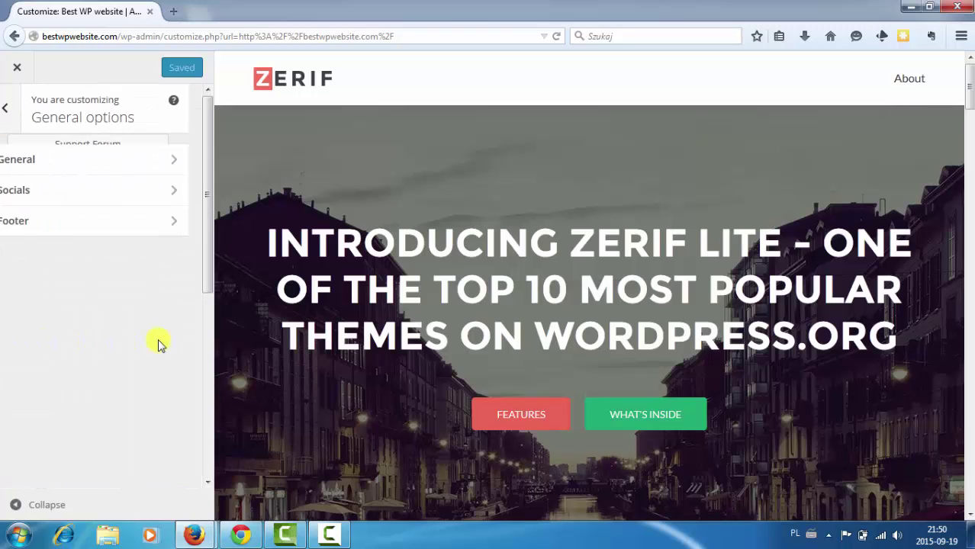
click(65, 162)
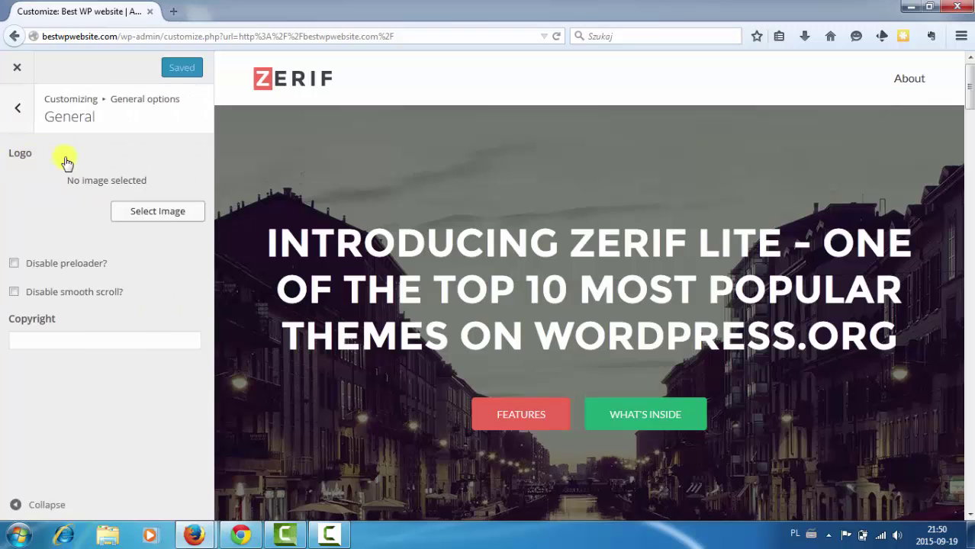
click(16, 114)
click(112, 203)
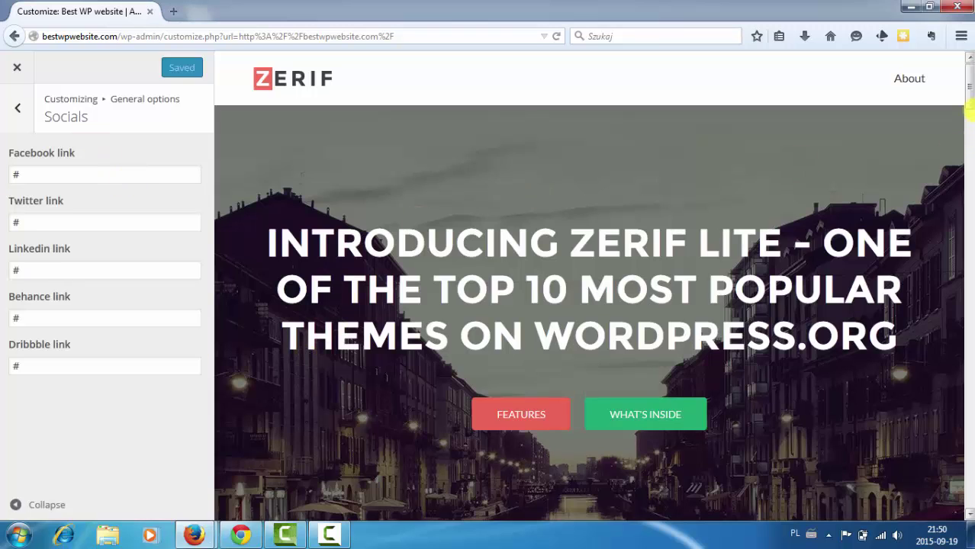
drag(970, 95, 969, 488)
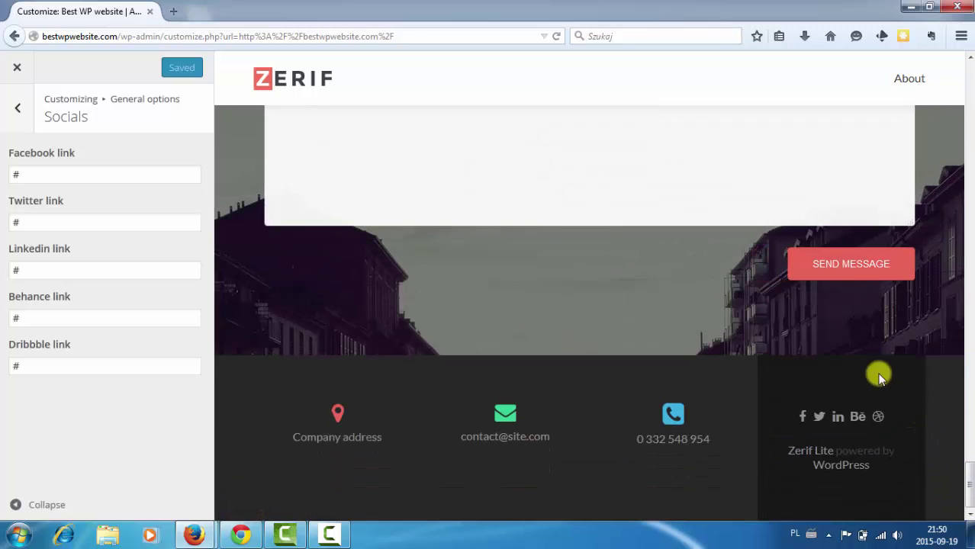
click(17, 121)
click(56, 229)
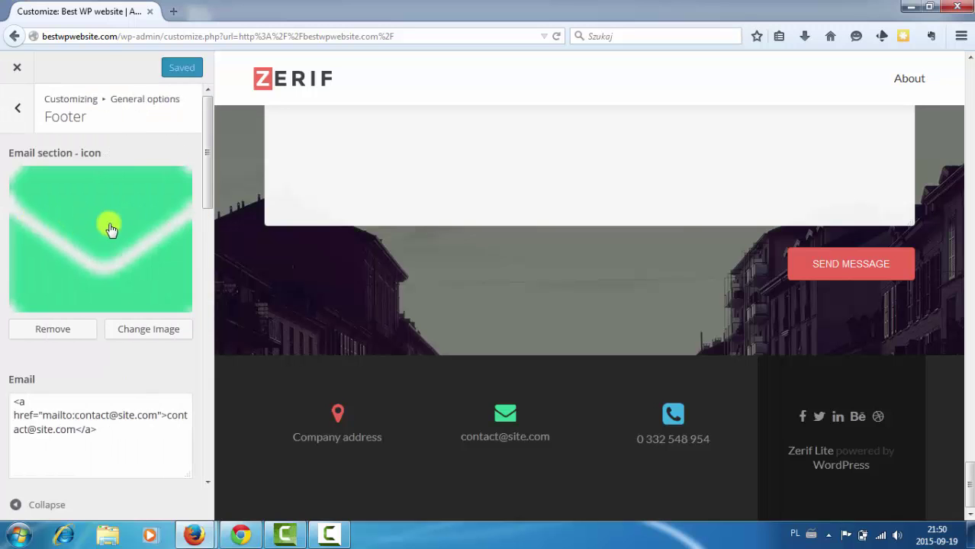
scroll(7, 285, down, 10)
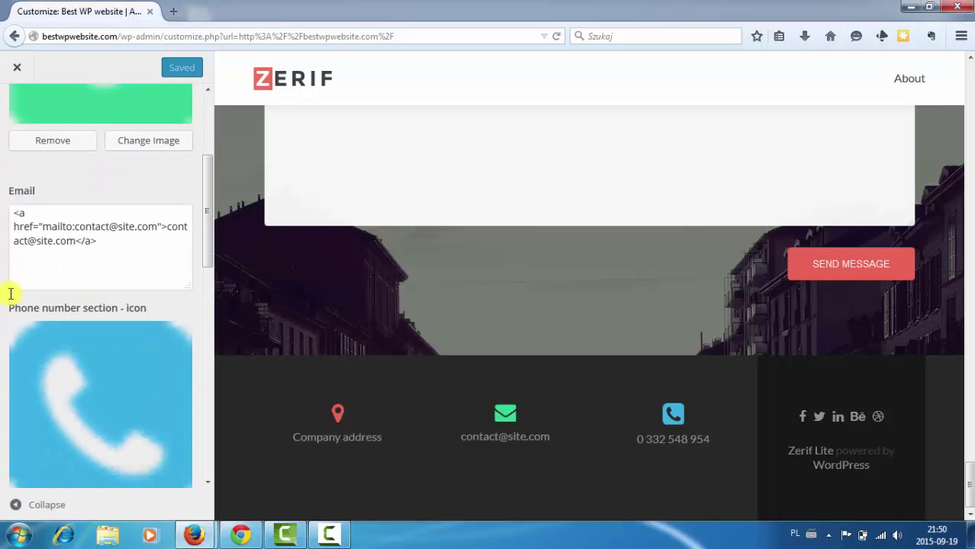
scroll(10, 310, down, 3)
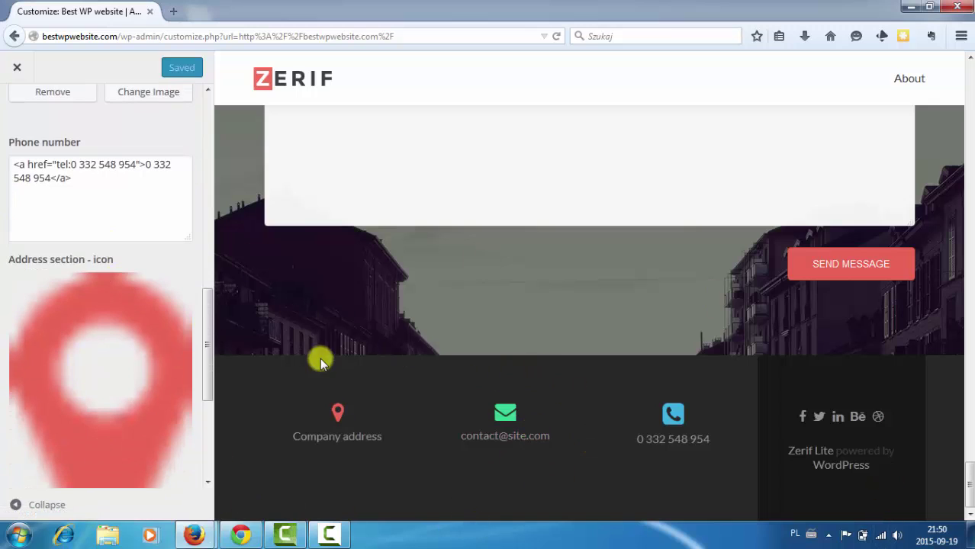
click(126, 364)
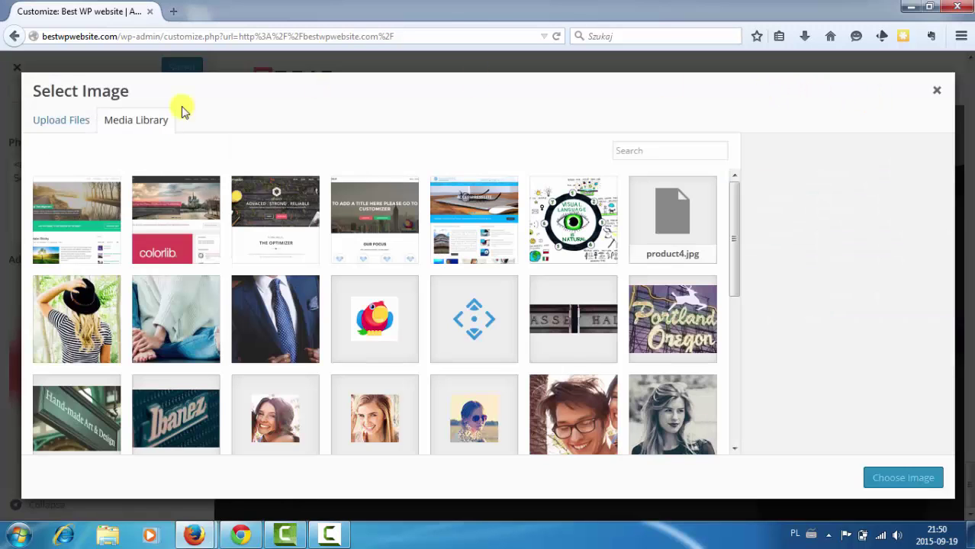
click(937, 89)
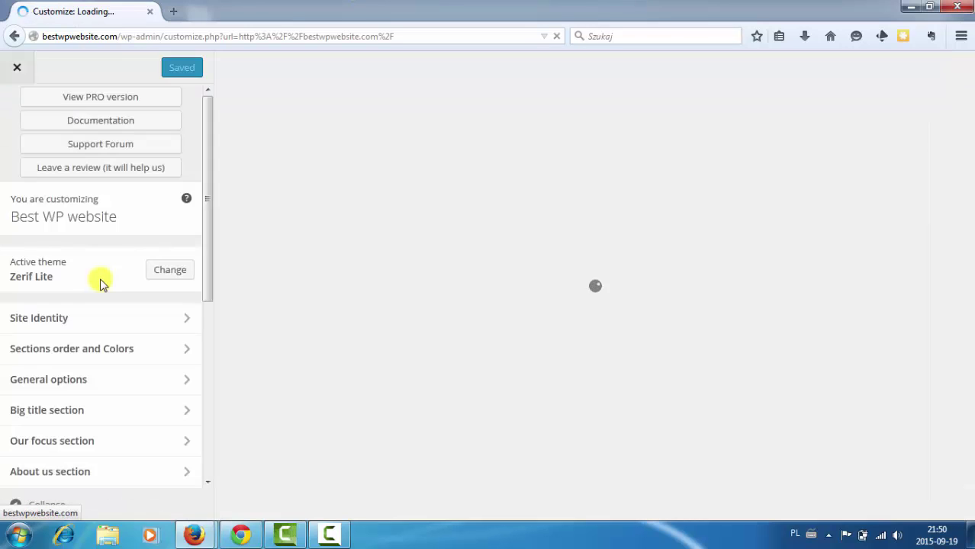
In the Big title section, replace the hero title with 'Change text here'.
scroll(34, 98, down, 3)
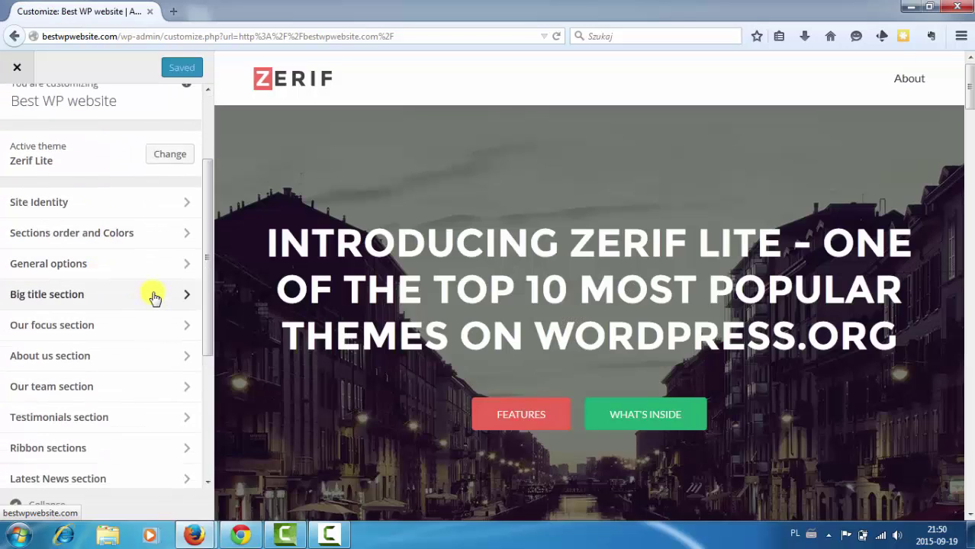
click(155, 297)
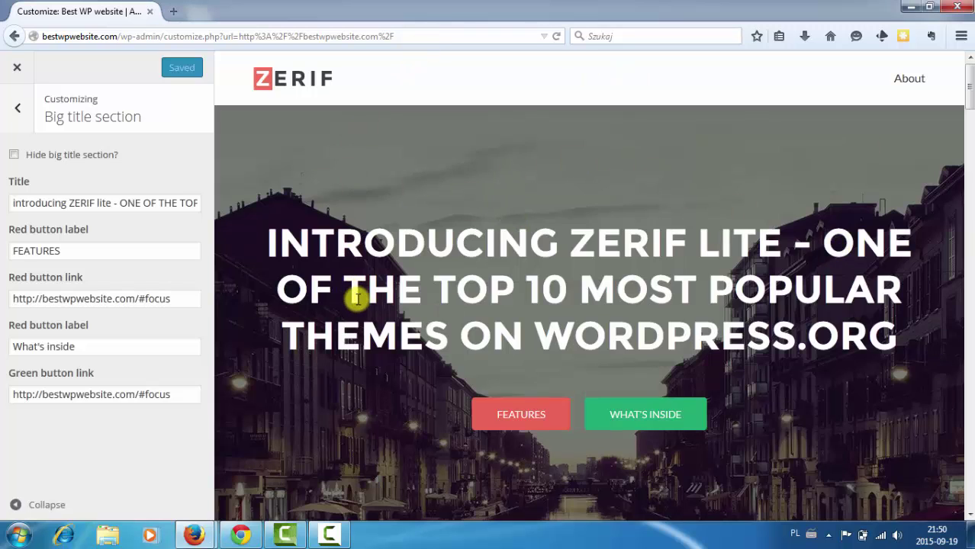
drag(273, 239, 885, 320)
click(432, 263)
click(77, 205)
key(ctrl+a)
text(Cha)
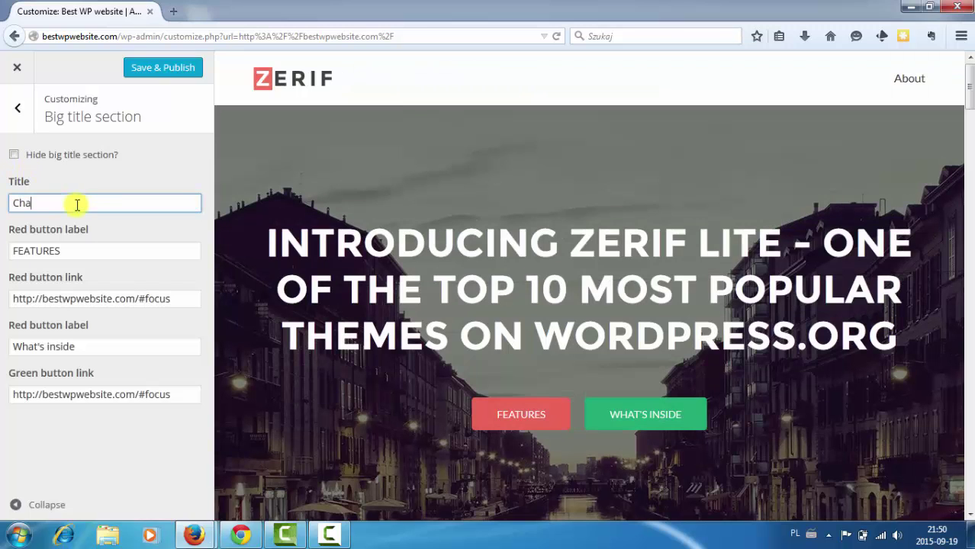
text(nge text here)
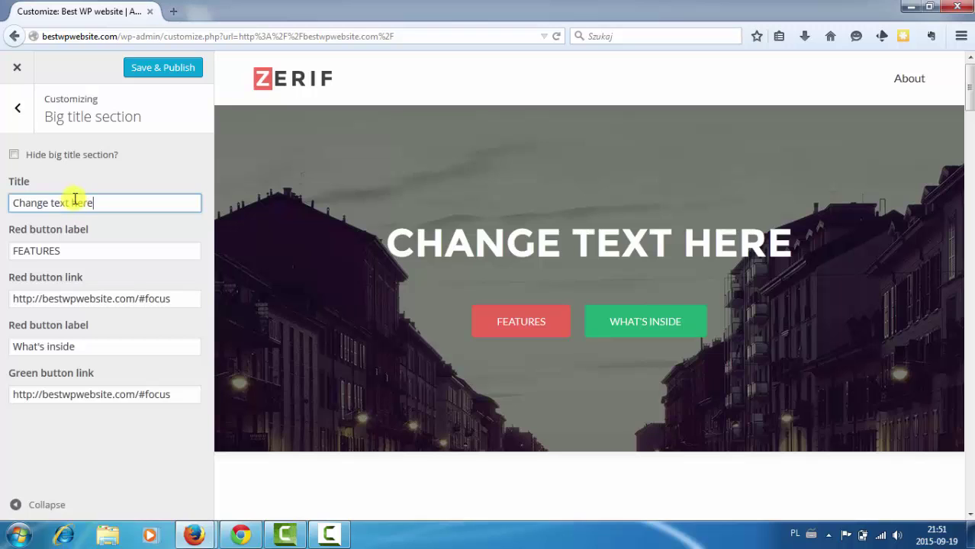
Append '12334' to the red button label so it reads FEATURES12334.
double_click(111, 256)
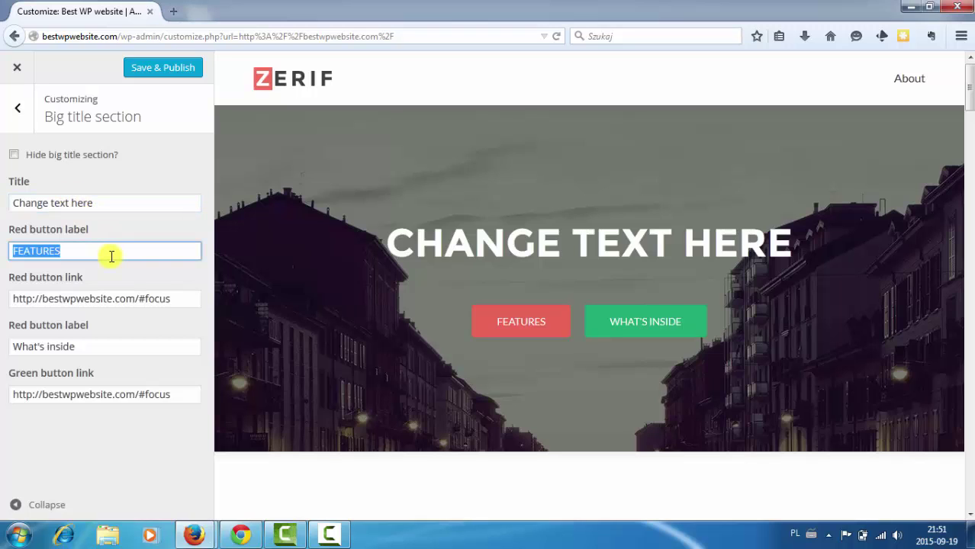
click(182, 299)
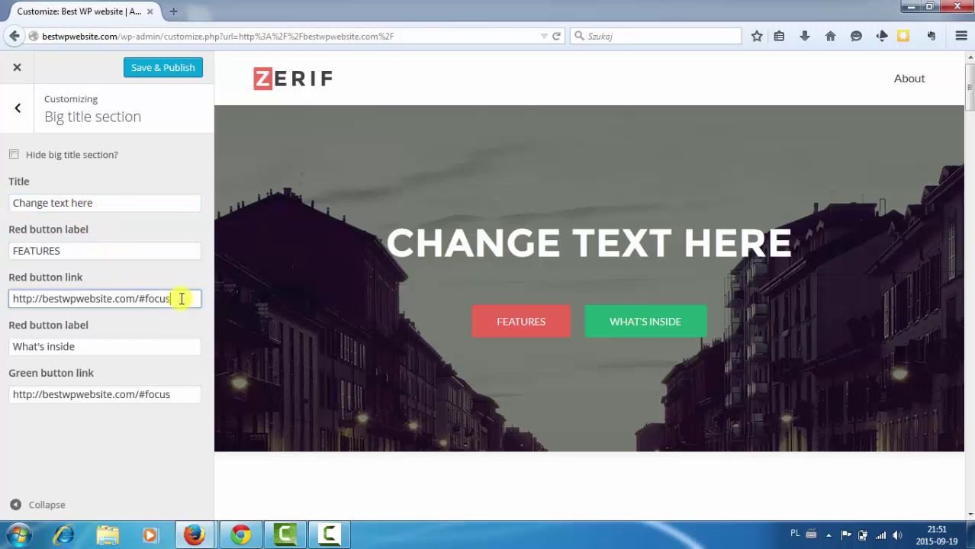
click(112, 257)
text(12334)
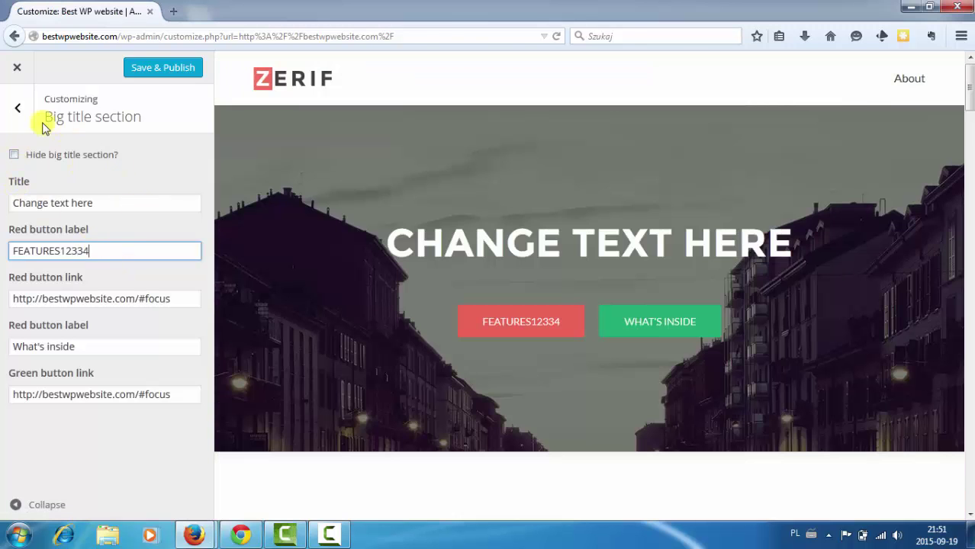
click(15, 110)
Glance at the Our focus section settings, then scroll the Customizer section list.
scroll(121, 201, down, 1)
scroll(120, 200, down, 3)
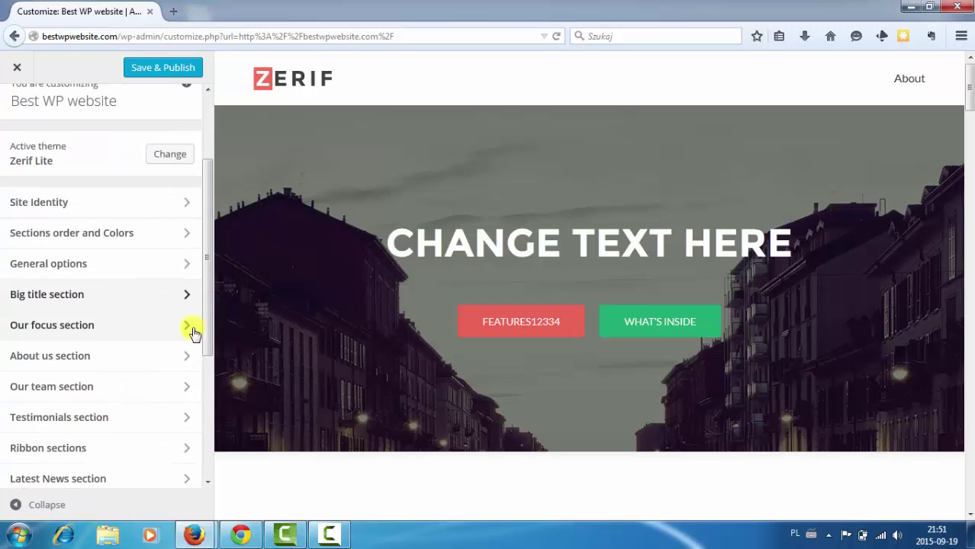
click(122, 333)
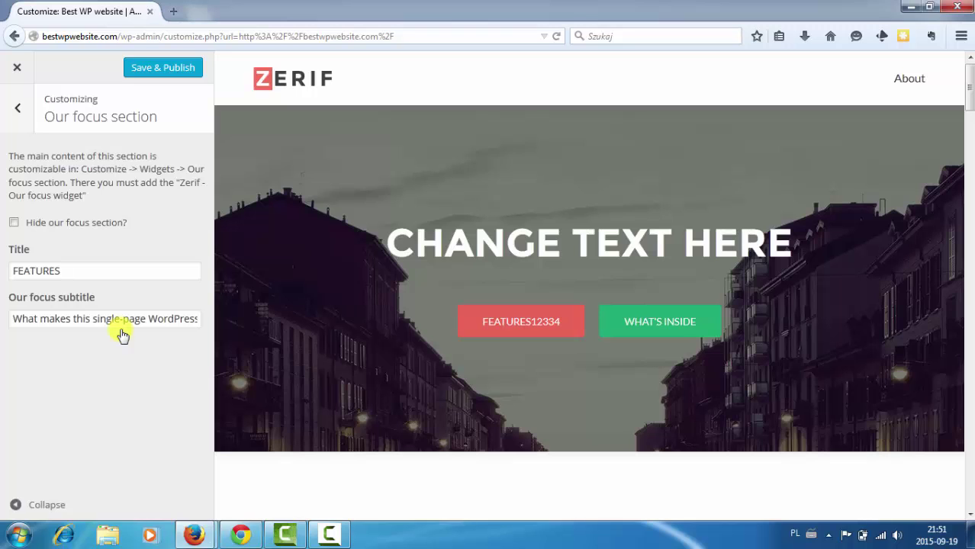
click(19, 113)
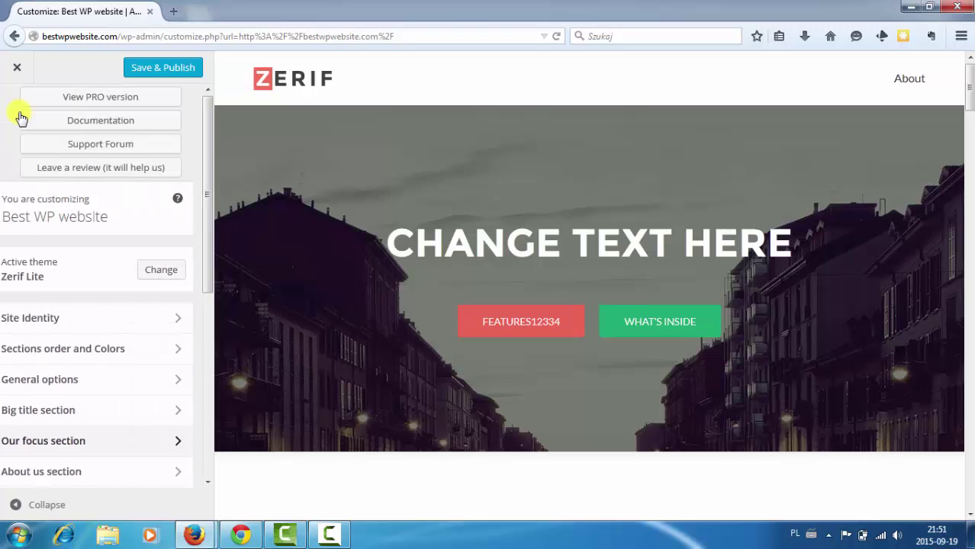
scroll(145, 252, down, 5)
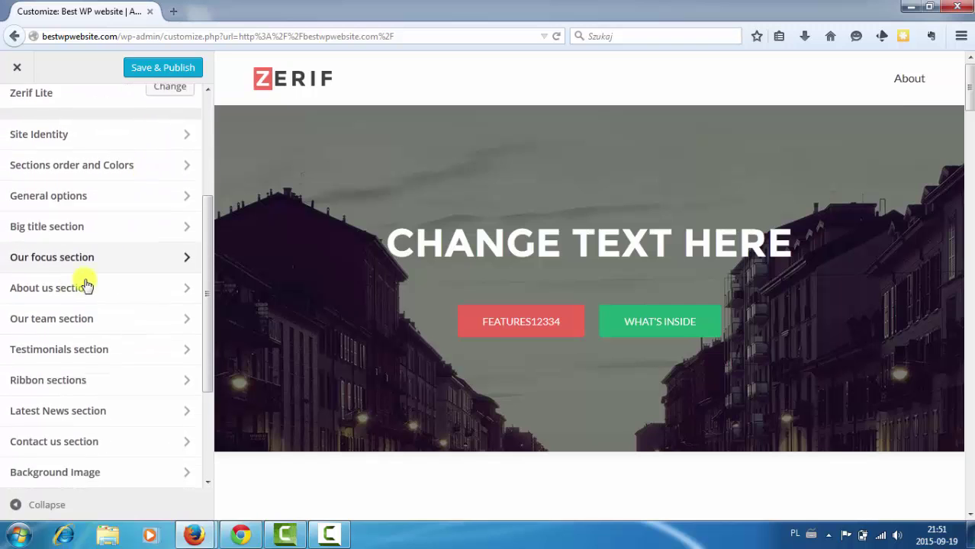
Open the About us section's main content and change its title to 'About Us 3'.
click(59, 284)
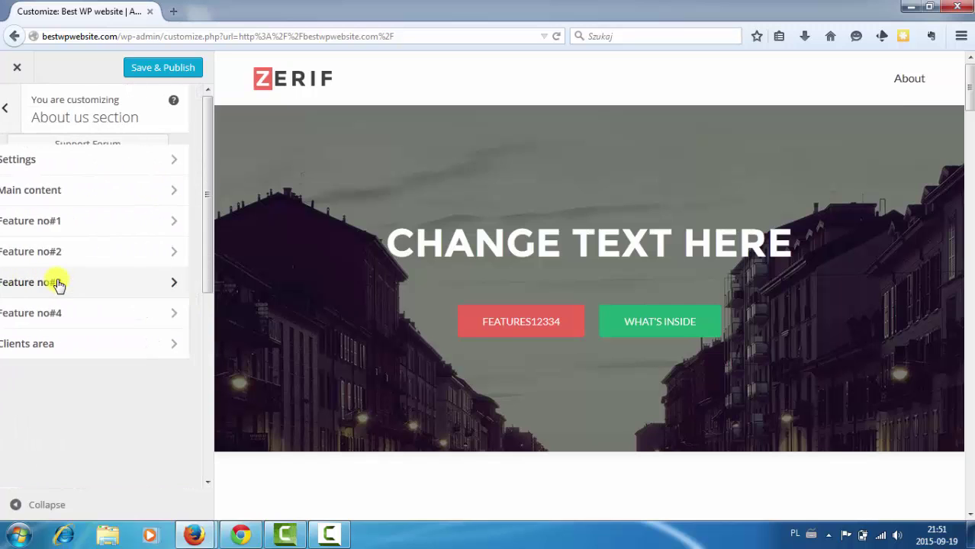
click(534, 322)
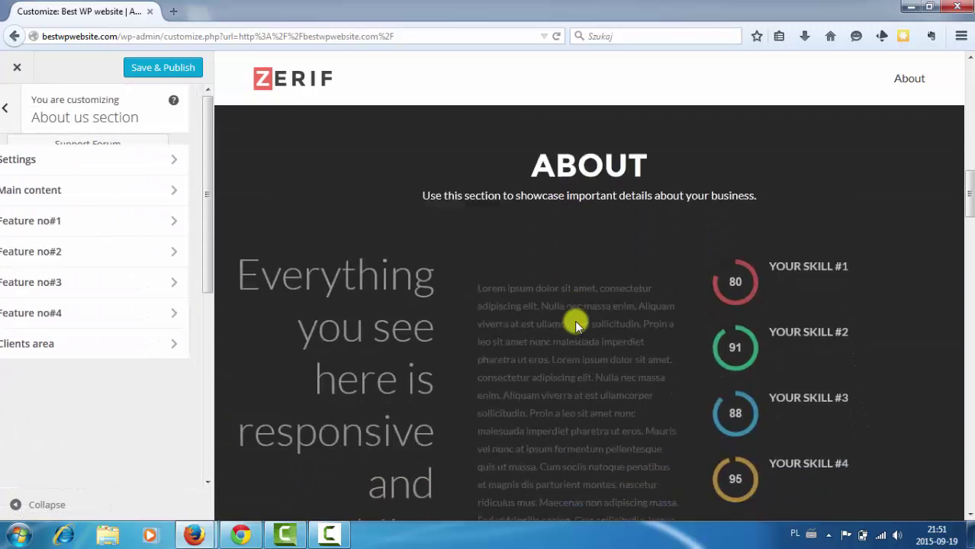
click(141, 163)
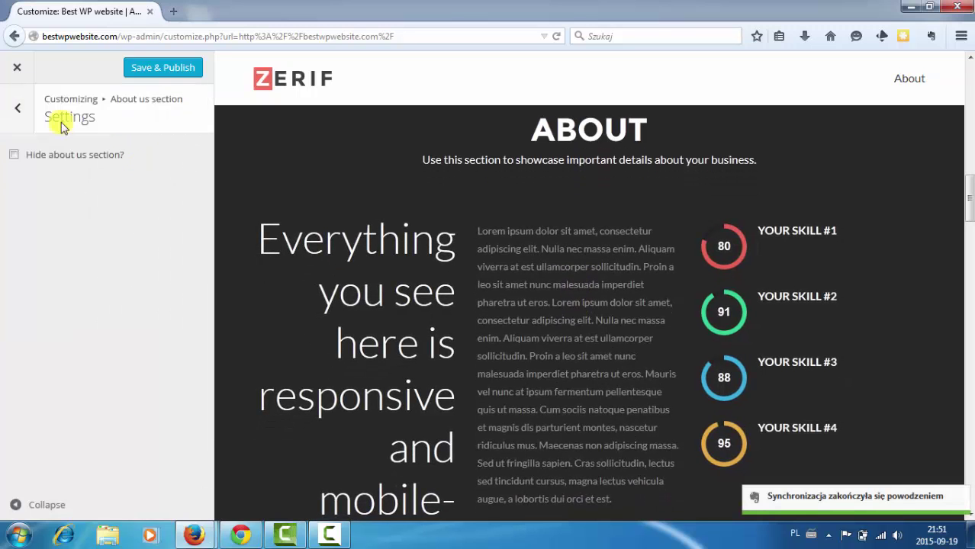
click(20, 113)
click(155, 193)
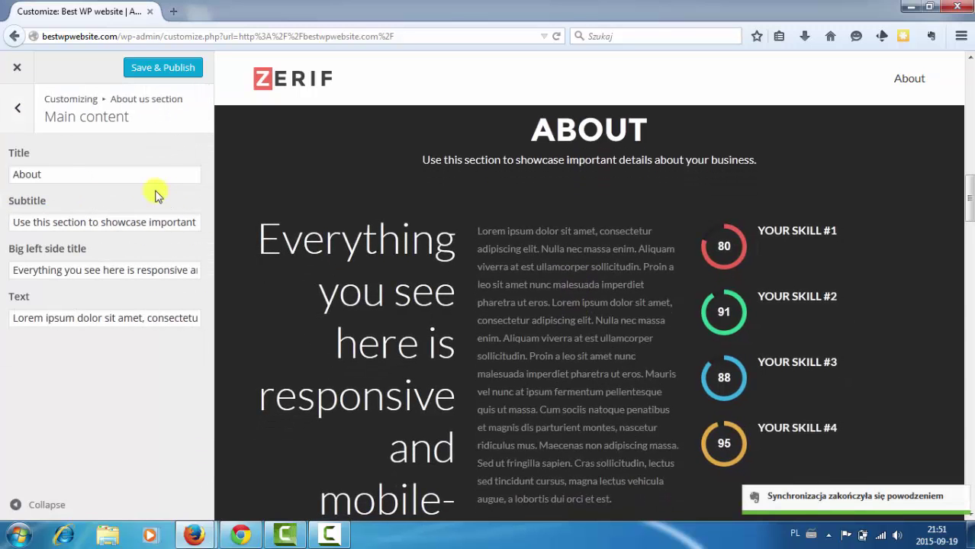
click(107, 179)
text(Us 3)
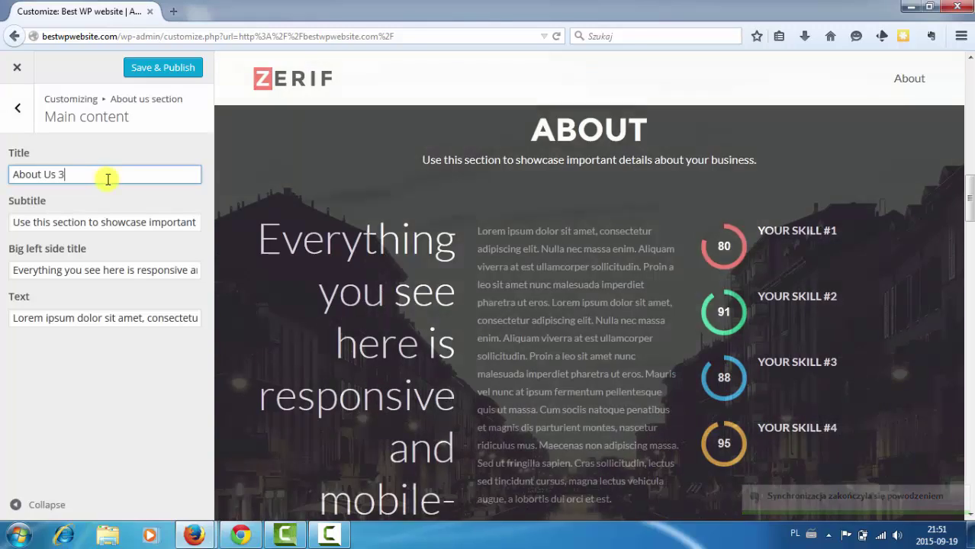
click(115, 219)
Replace the opening words of the About subtitle with 'sddgrtydt'.
double_click(115, 221)
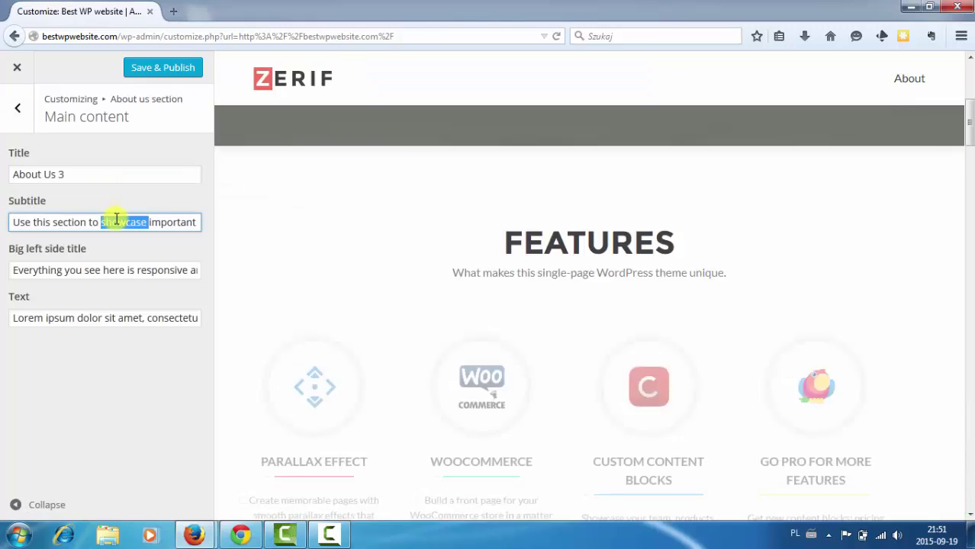
click(111, 222)
click(26, 221)
shift+click(113, 221)
text(sddgrtydt)
shift+click(115, 222)
Overwrite the start of the big left title with 'xfxhd' and the body text with 'fdhfjvmf'.
click(104, 270)
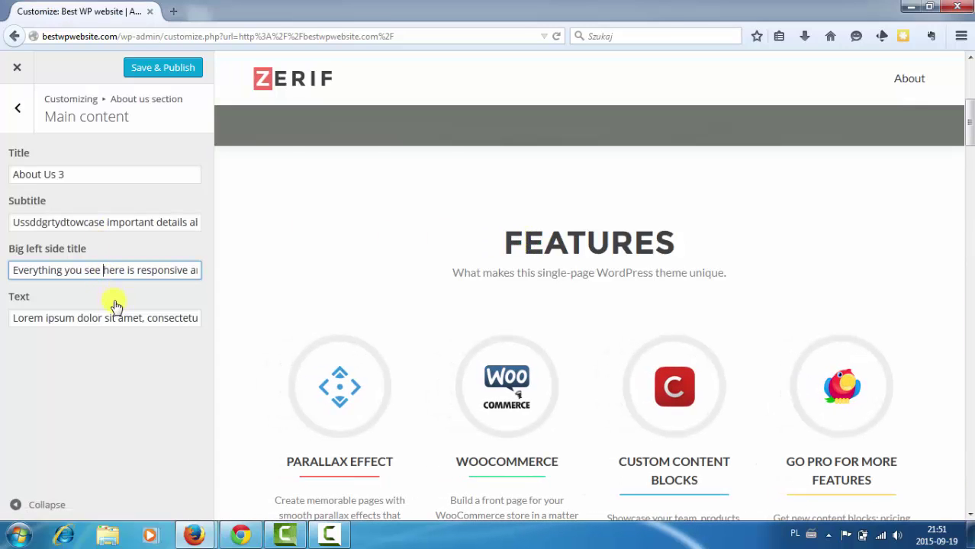
scroll(408, 240, down, 6)
scroll(408, 243, down, 3)
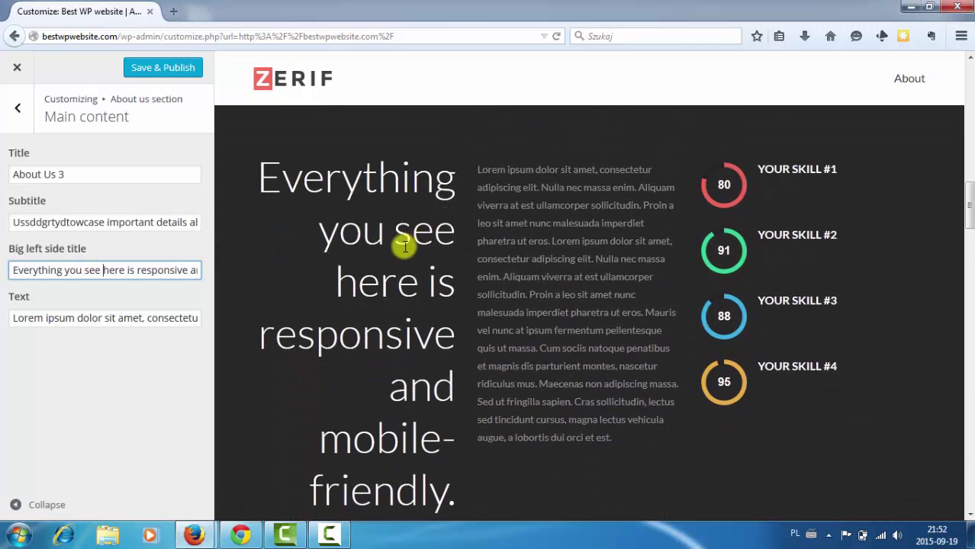
drag(20, 271, 77, 270)
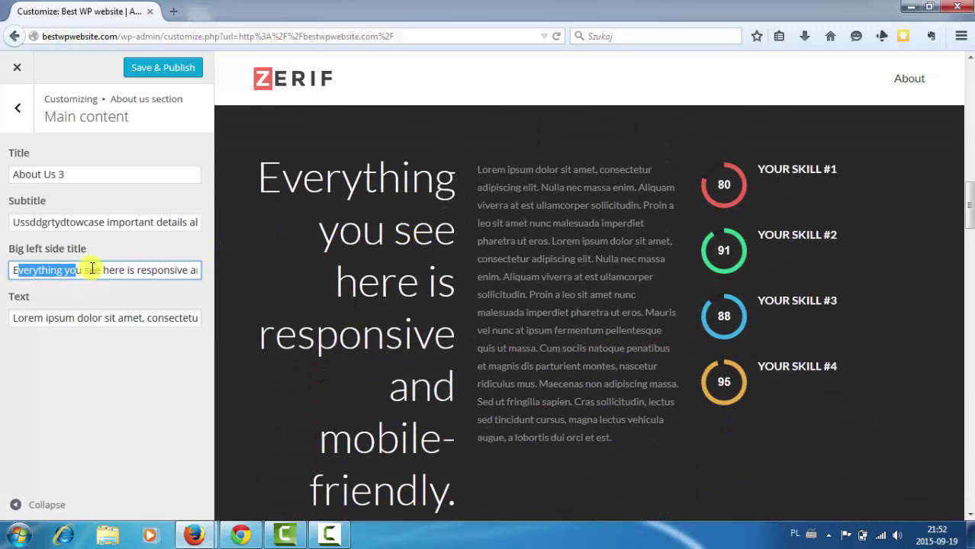
text(xfxhd)
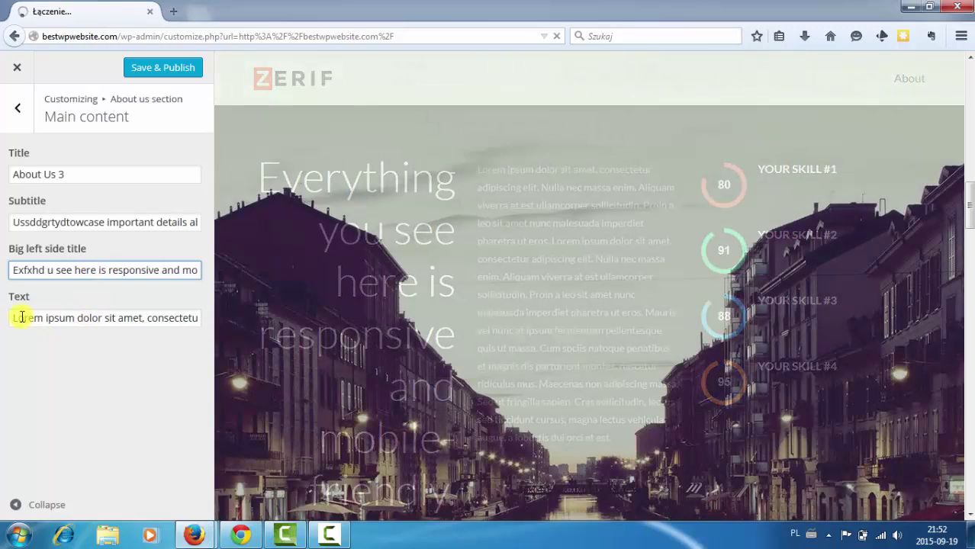
drag(22, 318, 150, 318)
text(fdhfjvmfonsectetur adipiscing elit. Null)
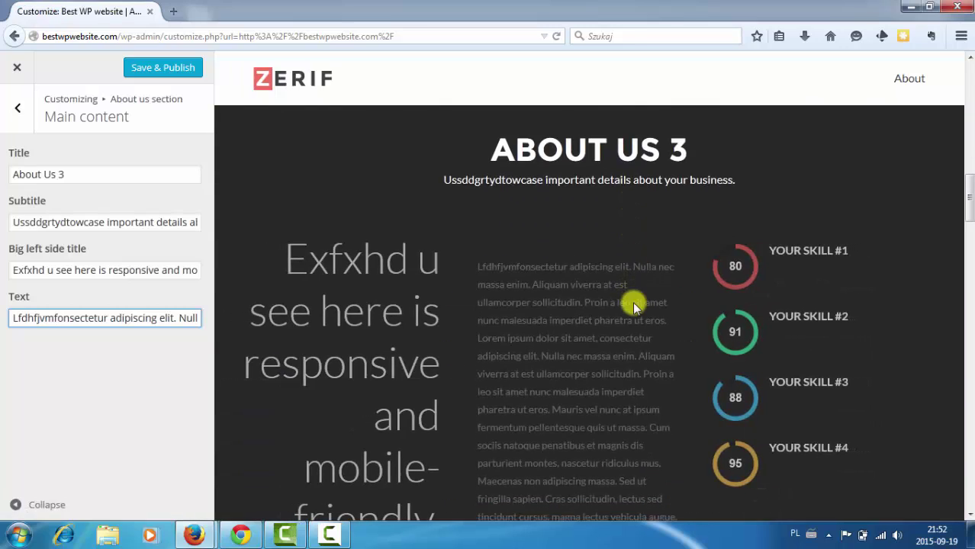
scroll(632, 305, down, 3)
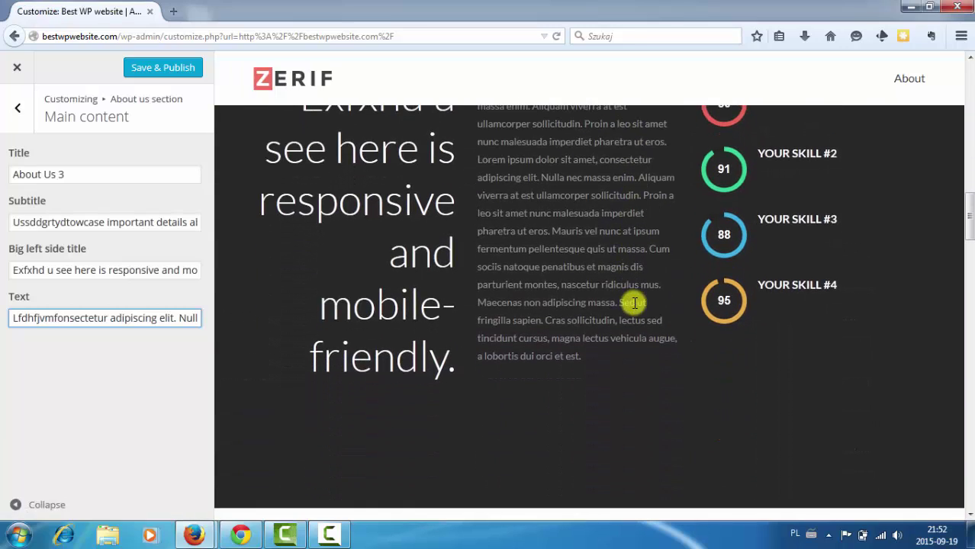
scroll(633, 304, up, 3)
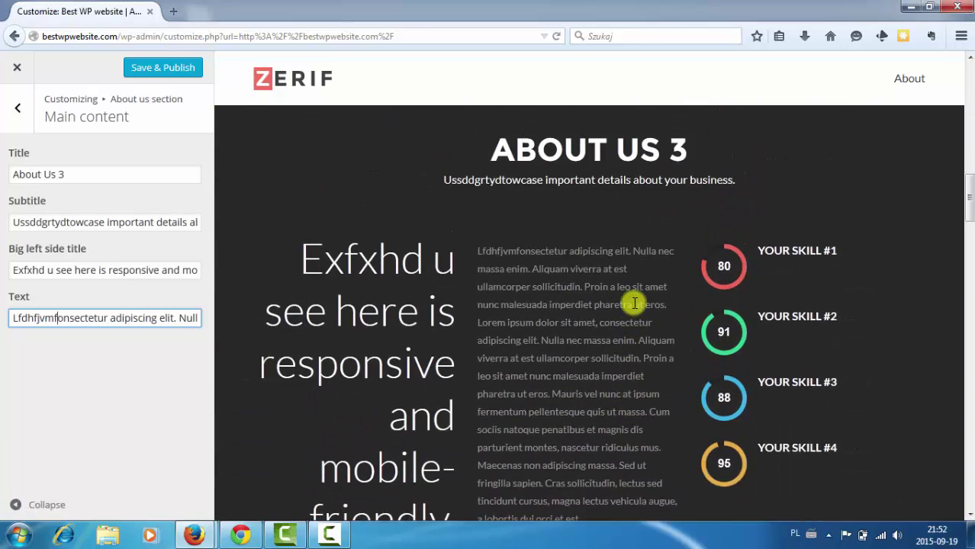
Raise Feature no#1's skill percentage from 80 to 87.
click(10, 106)
click(131, 225)
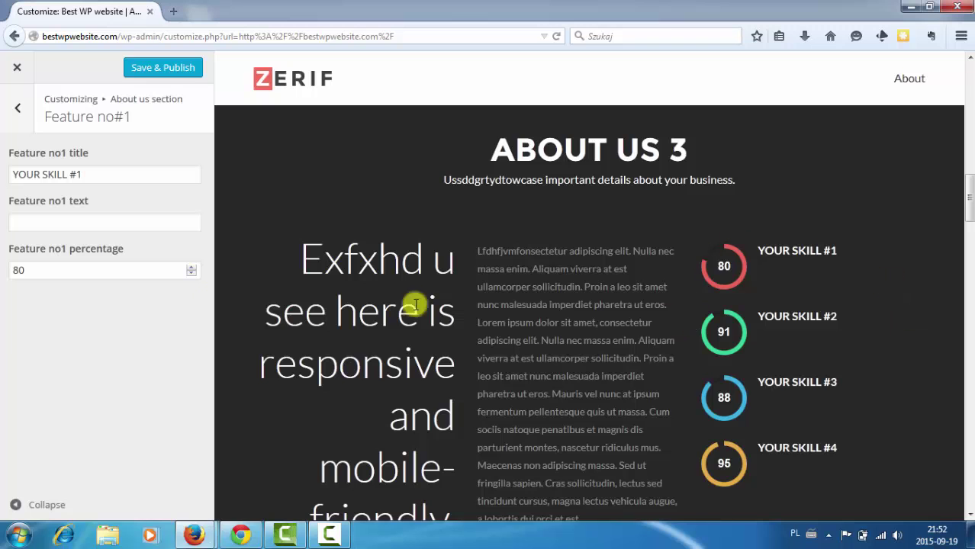
click(191, 267)
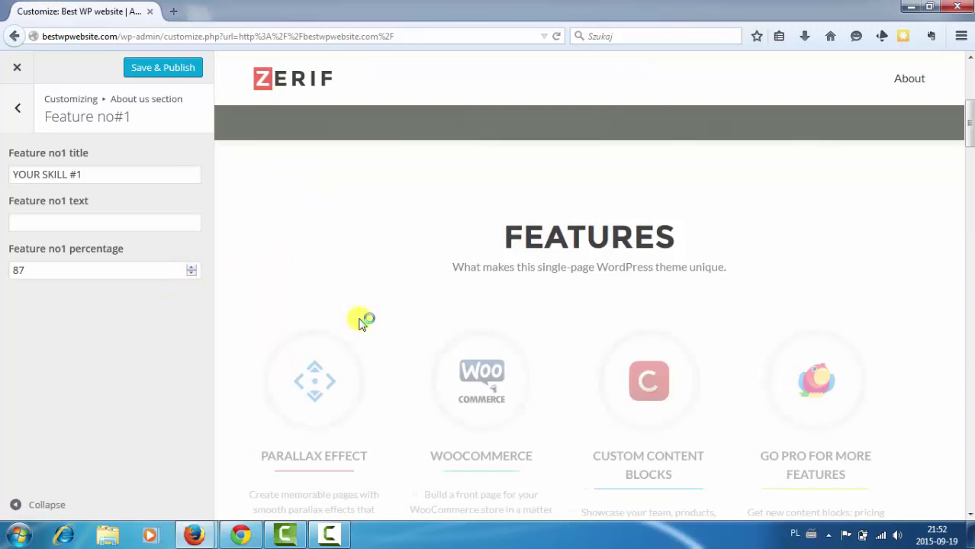
drag(970, 118, 969, 137)
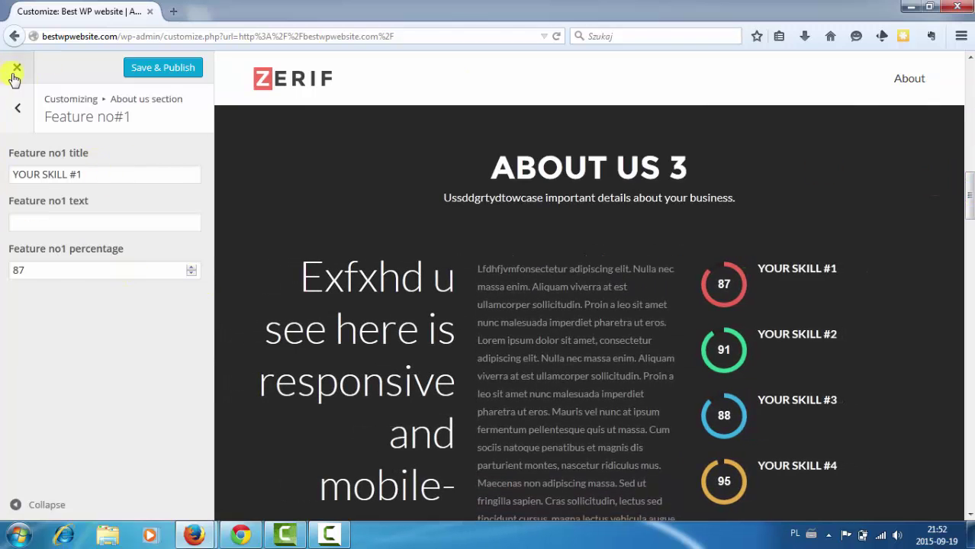
click(18, 110)
Look over the Our team settings, then open Testimonials and highlight its widget-path note.
click(18, 115)
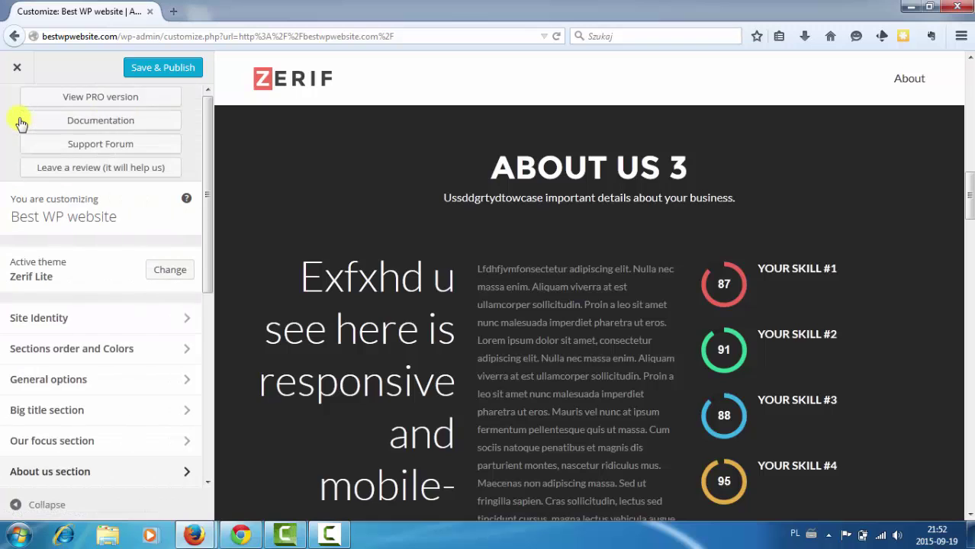
scroll(153, 196, down, 4)
scroll(153, 196, down, 2)
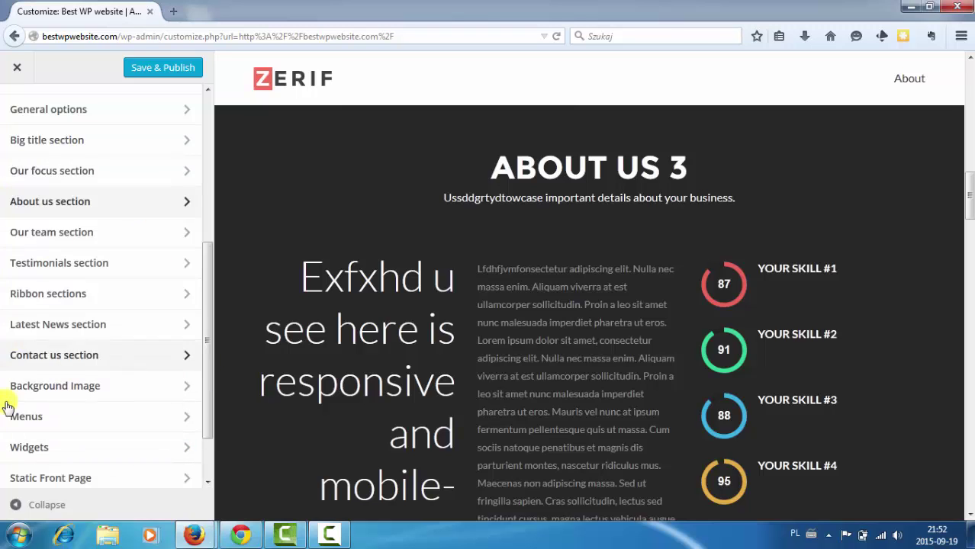
click(182, 236)
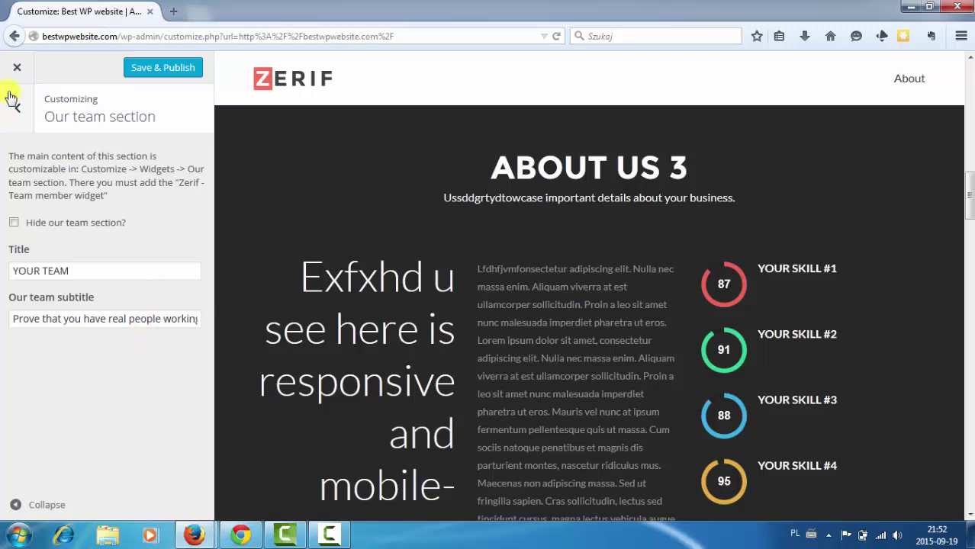
click(12, 101)
scroll(93, 301, down, 4)
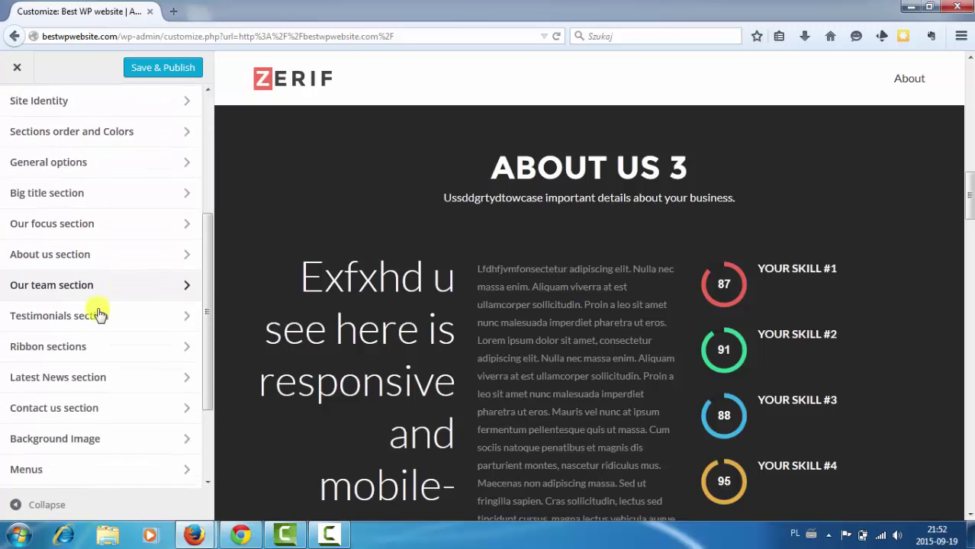
click(99, 313)
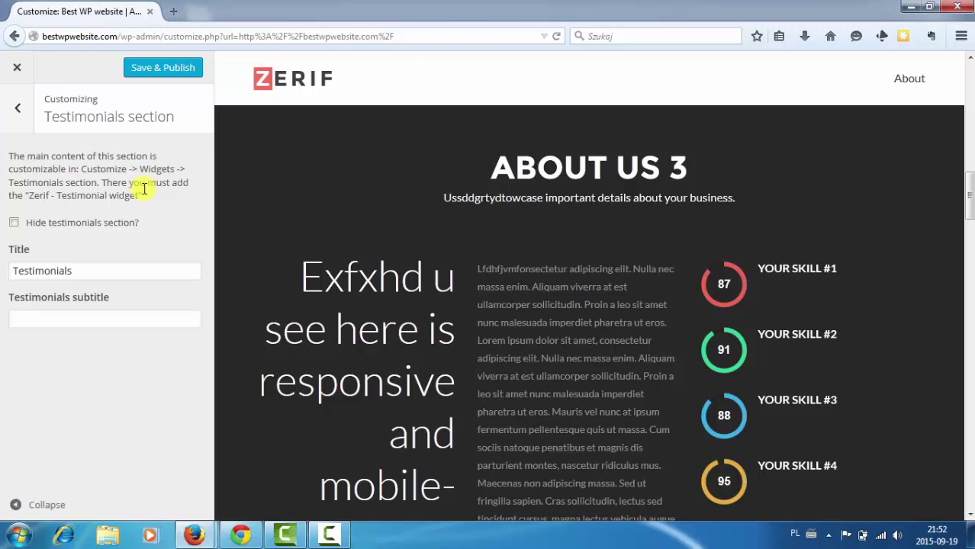
click(185, 189)
drag(10, 185, 103, 183)
Add a Zerif - Testimonial widget to the Testimonials section widget area.
click(17, 114)
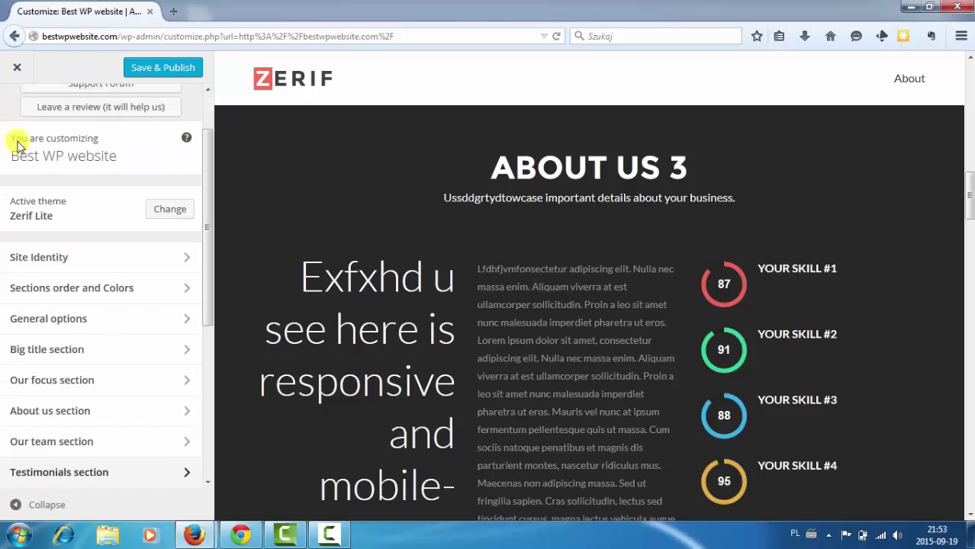
scroll(59, 221, down, 5)
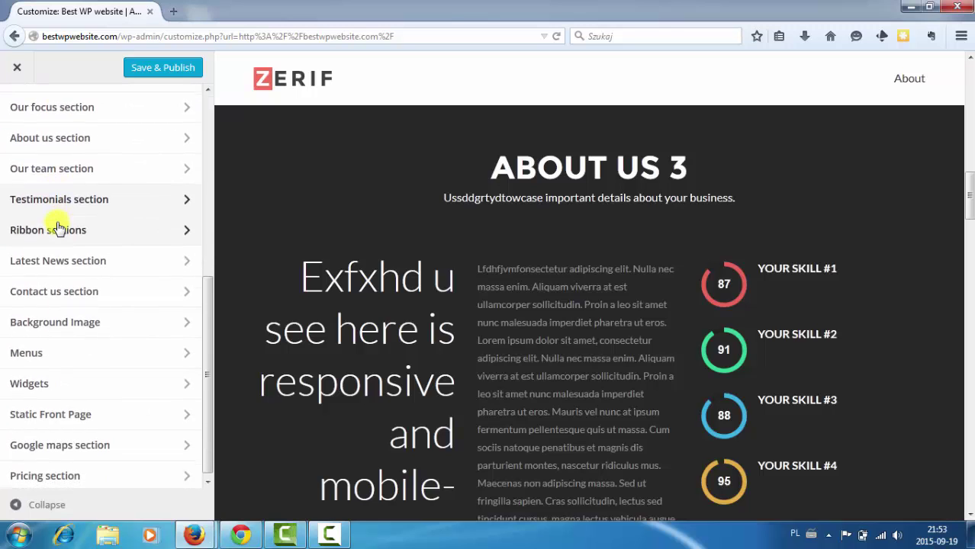
click(68, 386)
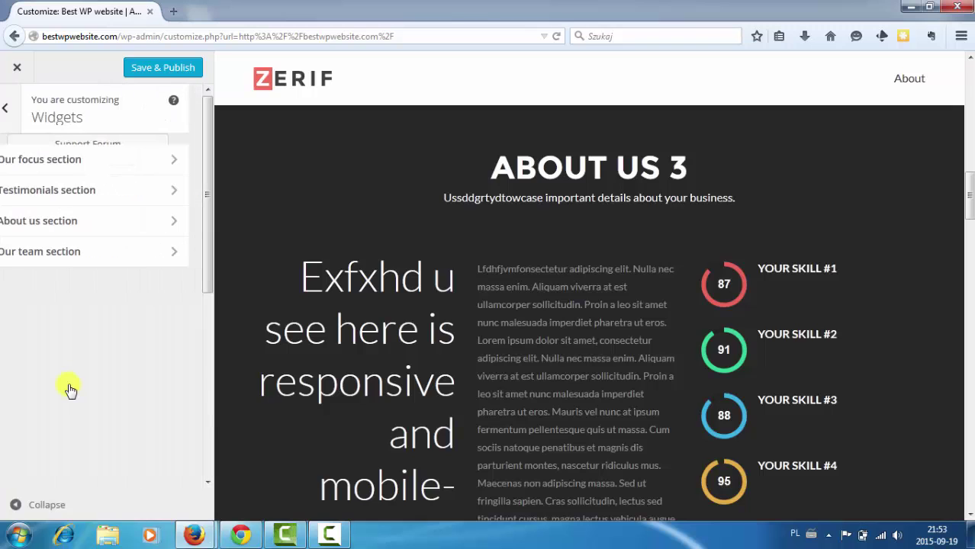
click(138, 201)
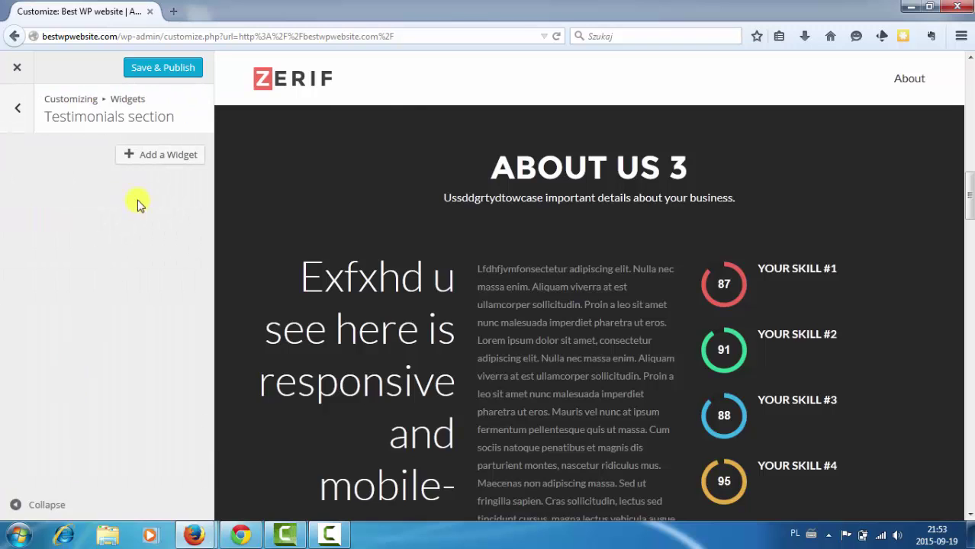
click(143, 155)
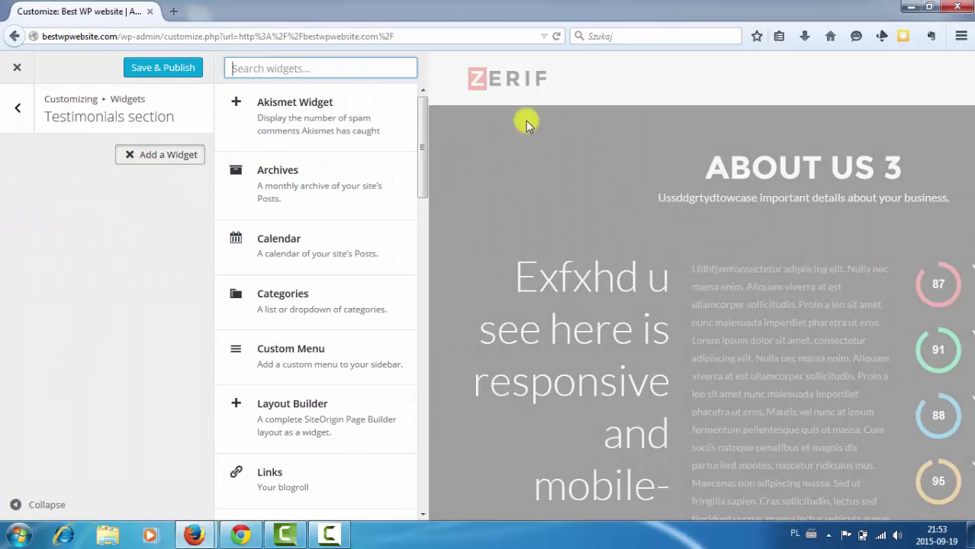
drag(426, 107, 450, 424)
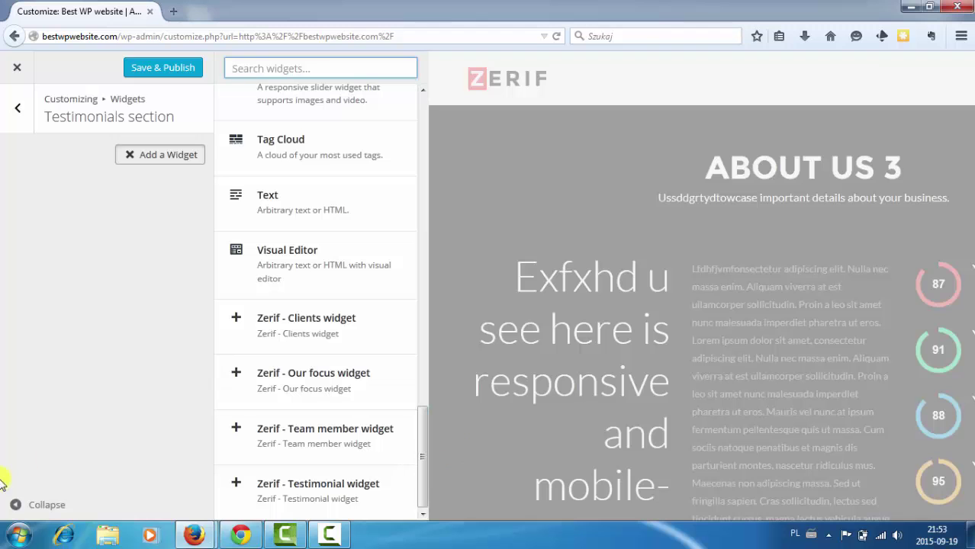
click(325, 493)
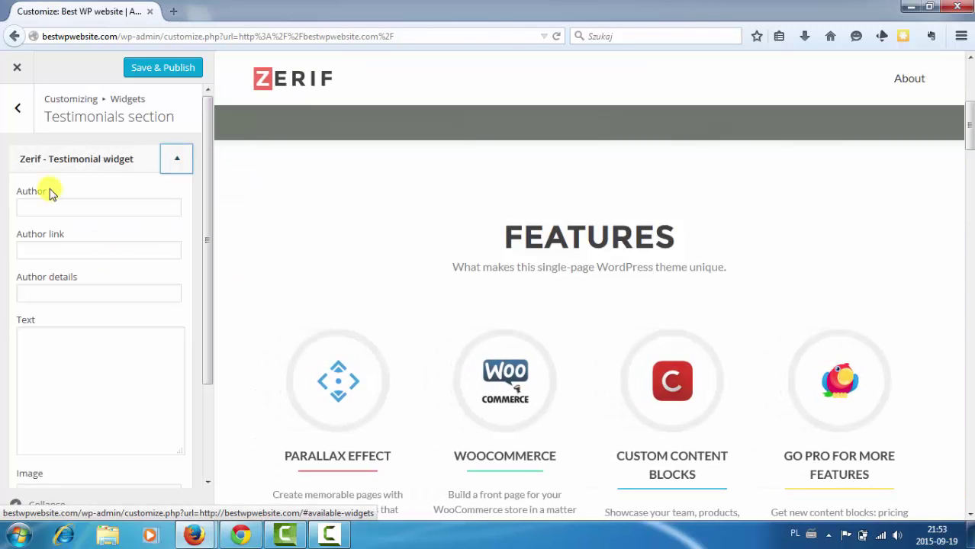
scroll(917, 249, down, 15)
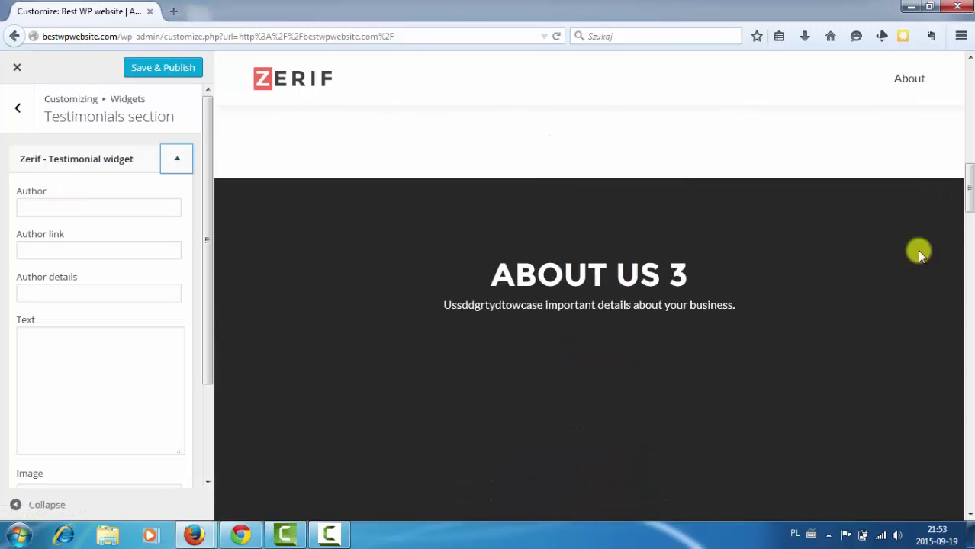
scroll(918, 255, down, 10)
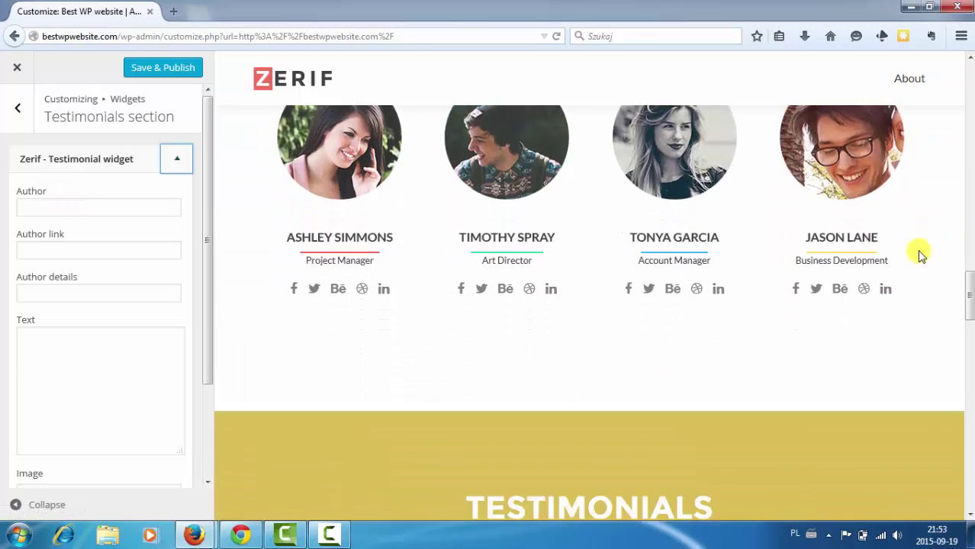
scroll(917, 250, up, 3)
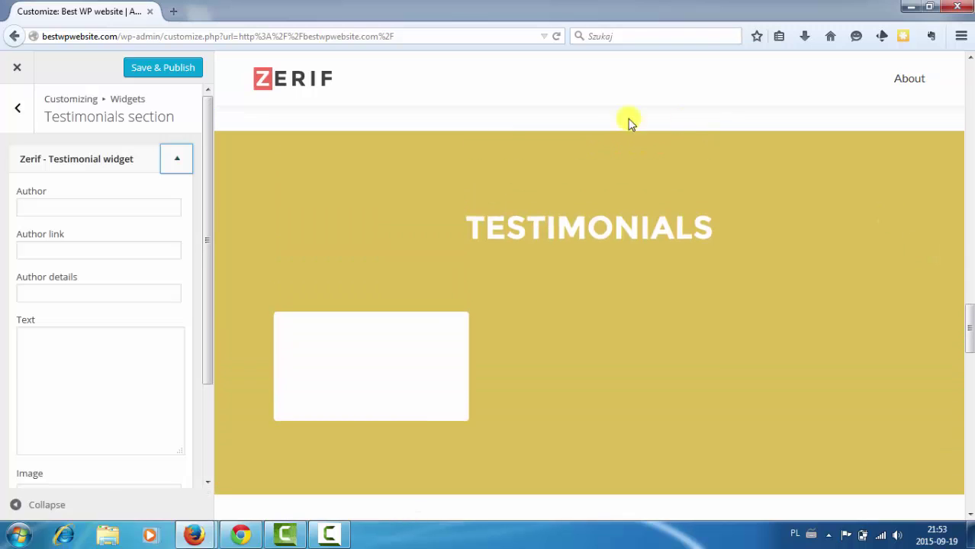
click(130, 203)
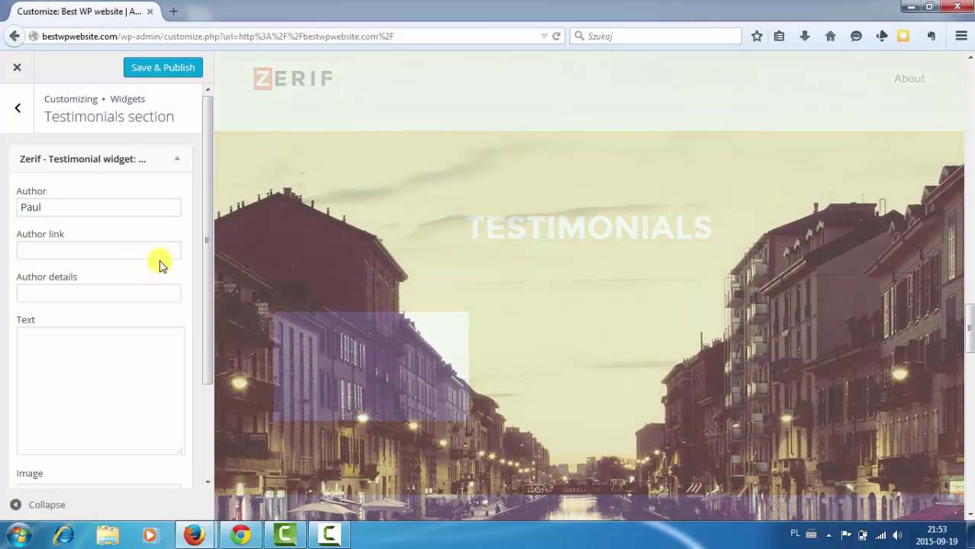
click(160, 259)
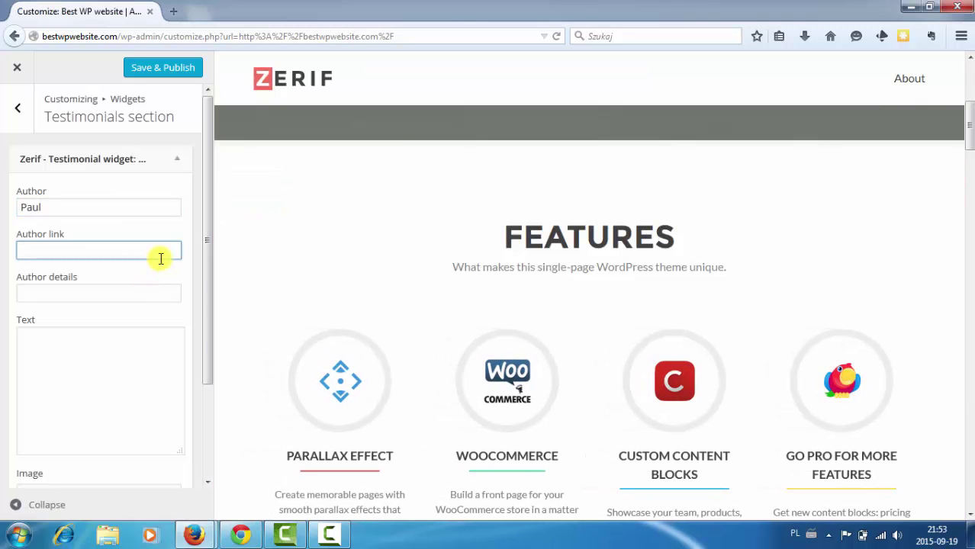
text(www.bestwpwebsite.com)
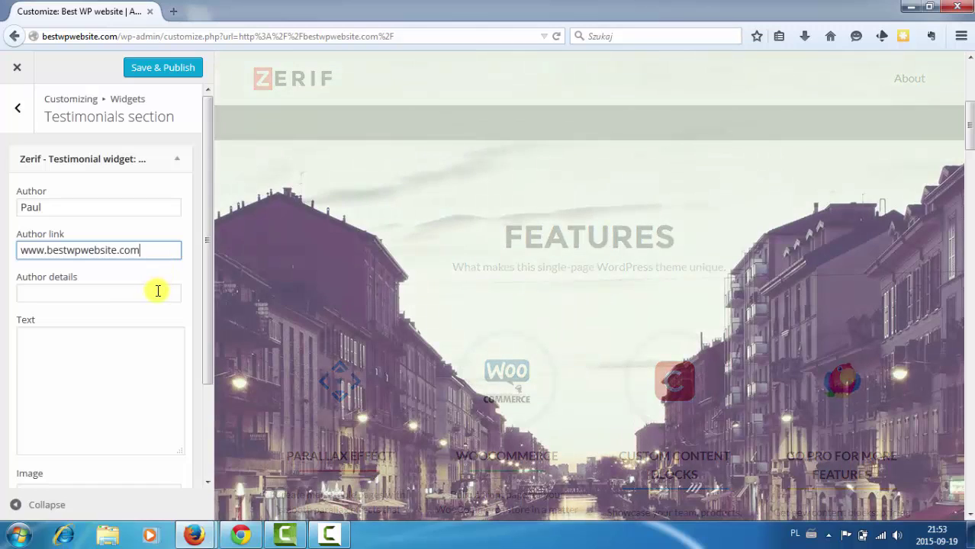
click(158, 290)
text(H)
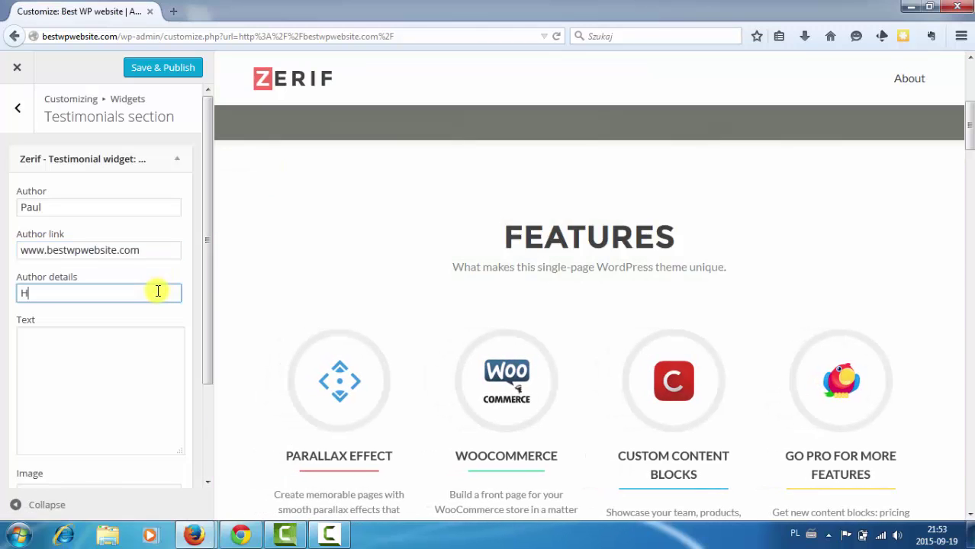
key(BackSpace)
text(Paul, BestWPwebsite founder)
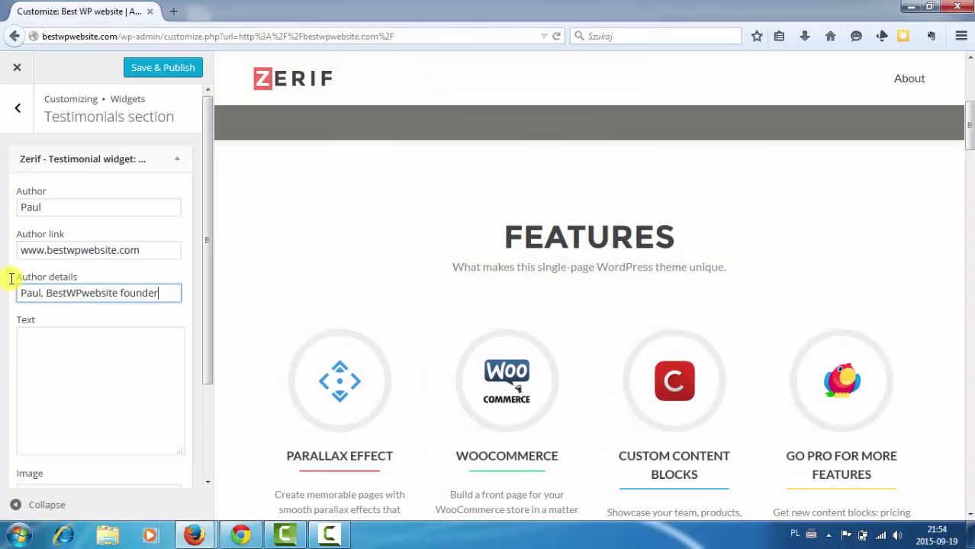
click(104, 363)
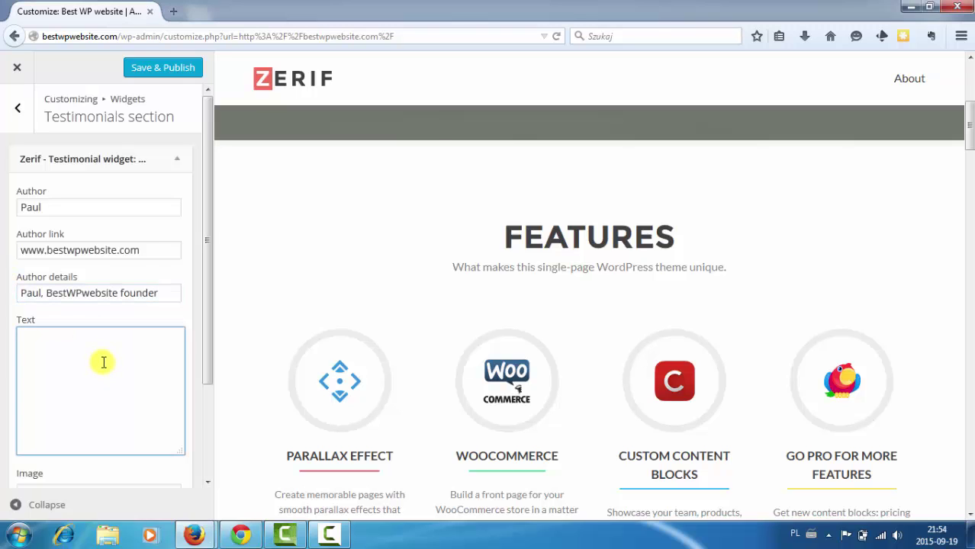
text(Lorem ipsum dolor sit amet, consectetuer adipiscing elit, sed diam nonummy nibh euismod tincidunt ut laoreet dolore magna aliquam erat volutpat.)
scroll(68, 347, down, 3)
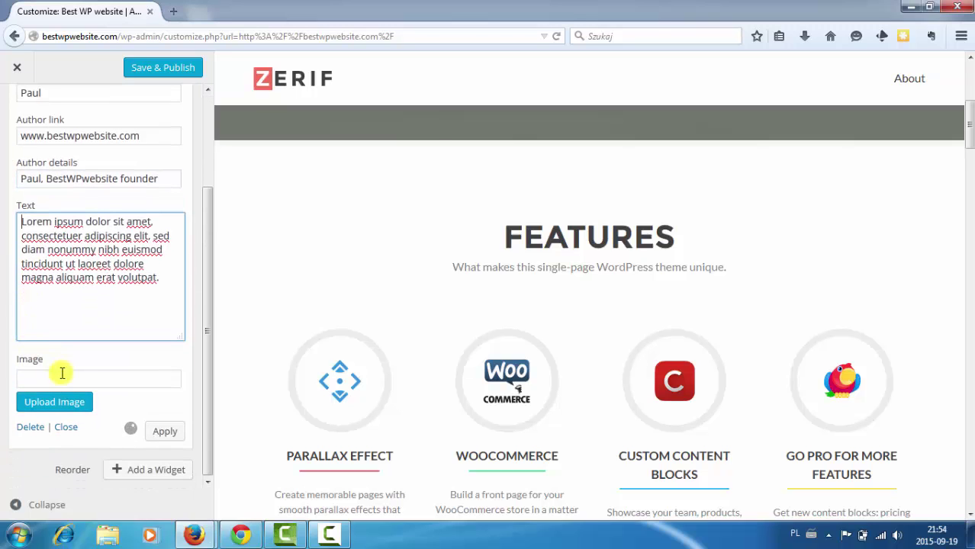
Insert team2.png, the man in a beanie, from the Media Library as the testimonial image.
click(81, 410)
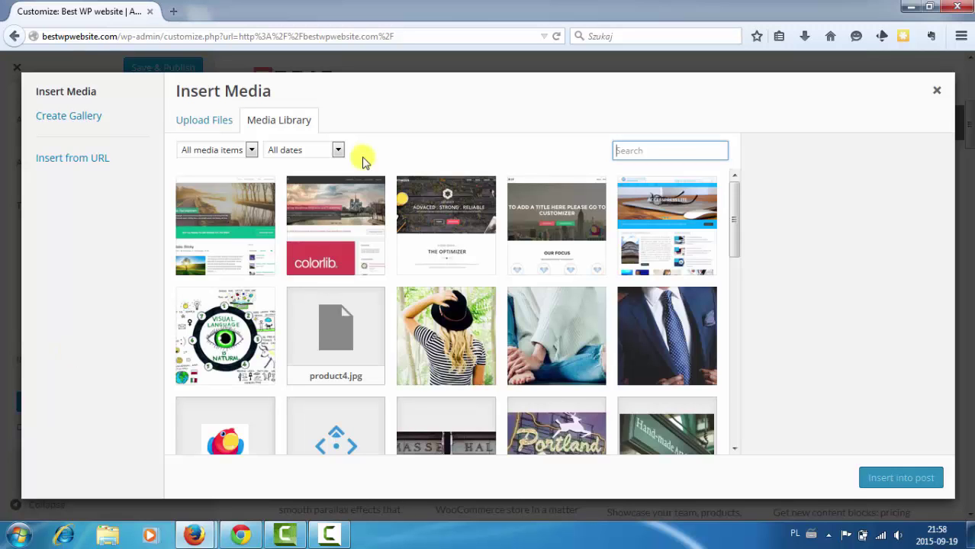
scroll(361, 226, down, 4)
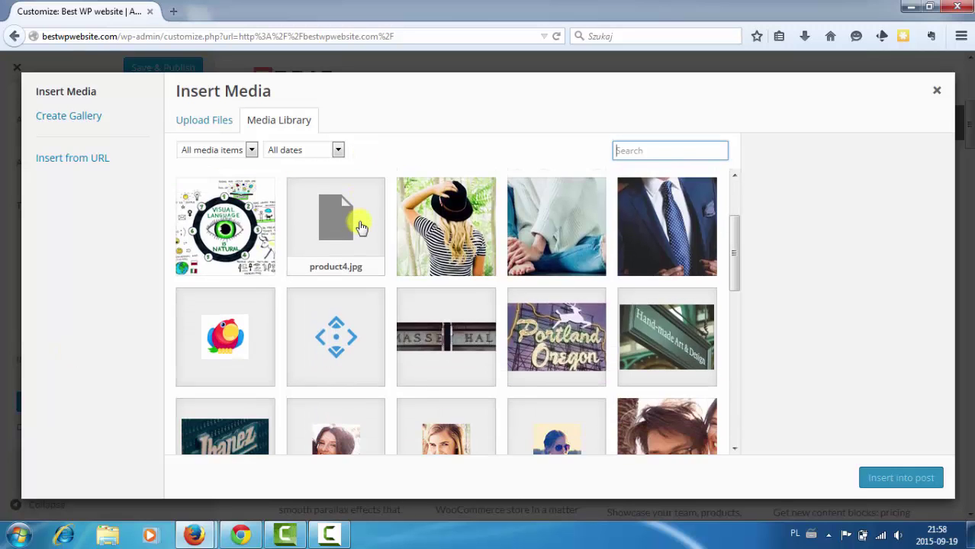
scroll(427, 259, down, 1)
click(518, 297)
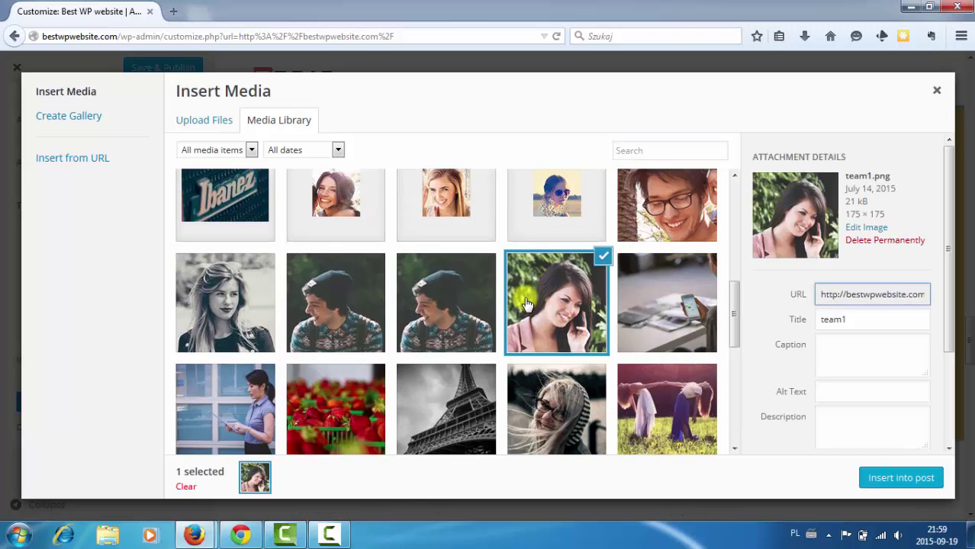
click(446, 309)
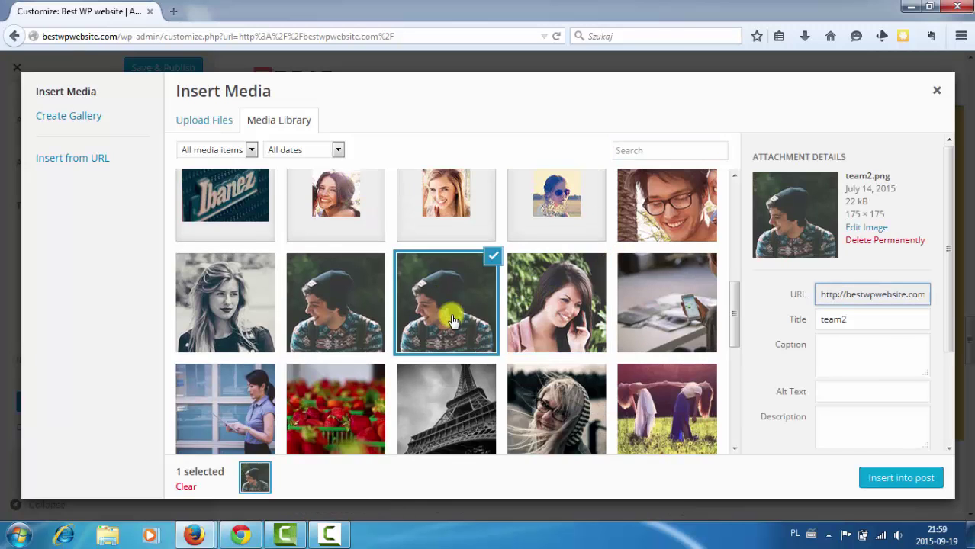
click(893, 480)
Scroll the preview to review the new testimonial card with quote, signature, title and photo.
scroll(579, 318, down, 10)
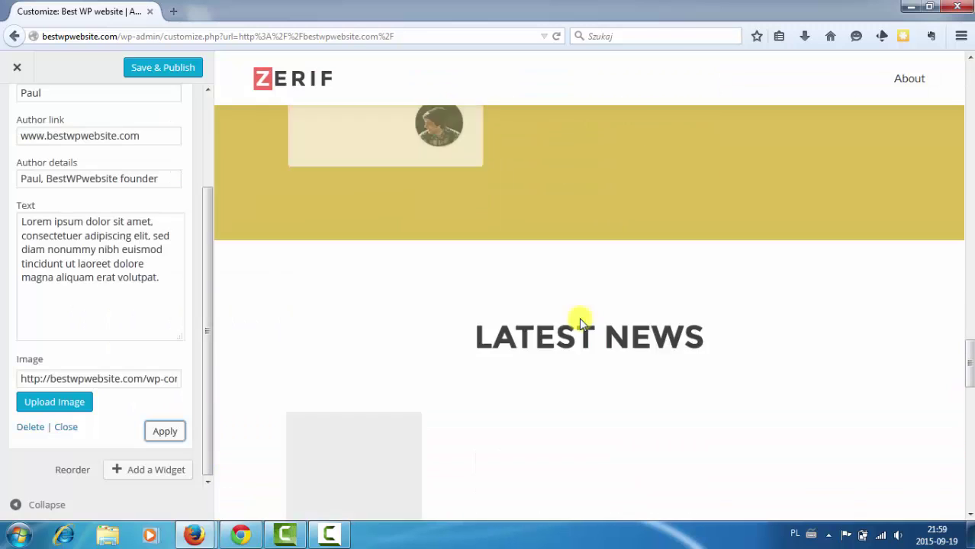
scroll(578, 317, up, 2)
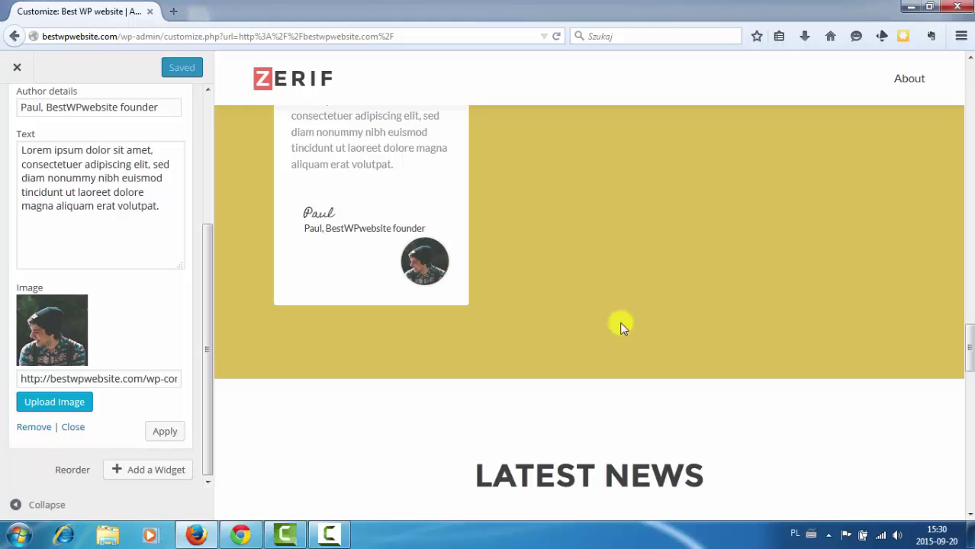
scroll(620, 324, up, 2)
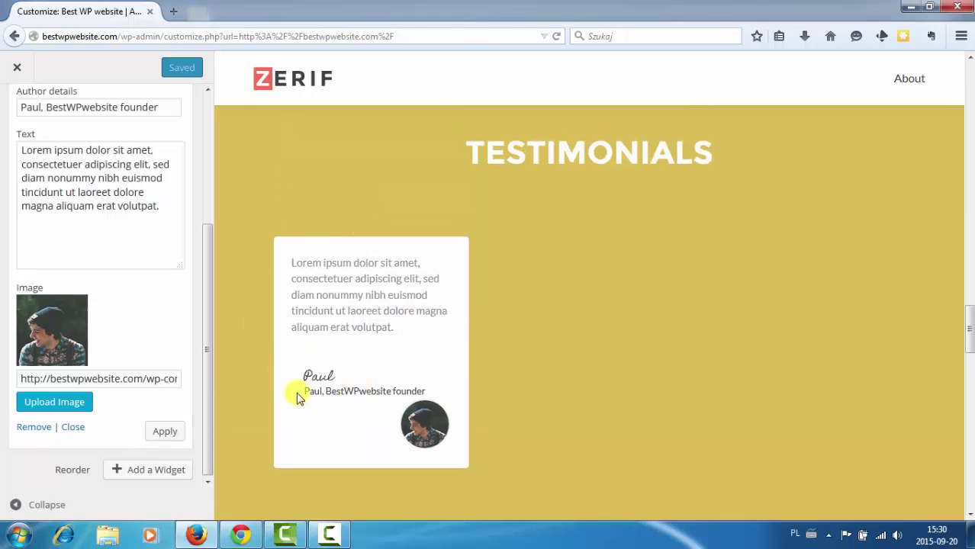
scroll(460, 402, down, 3)
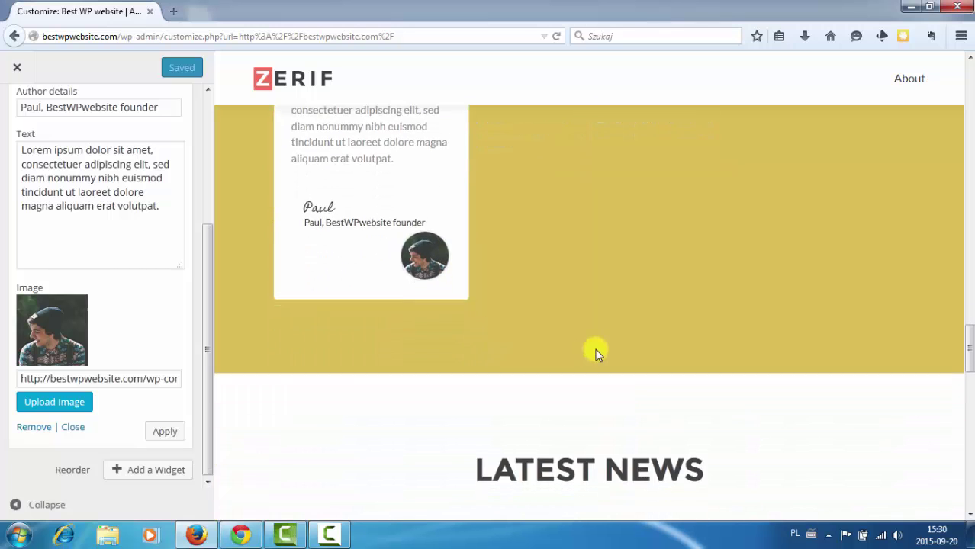
scroll(593, 350, up, 5)
scroll(596, 350, down, 3)
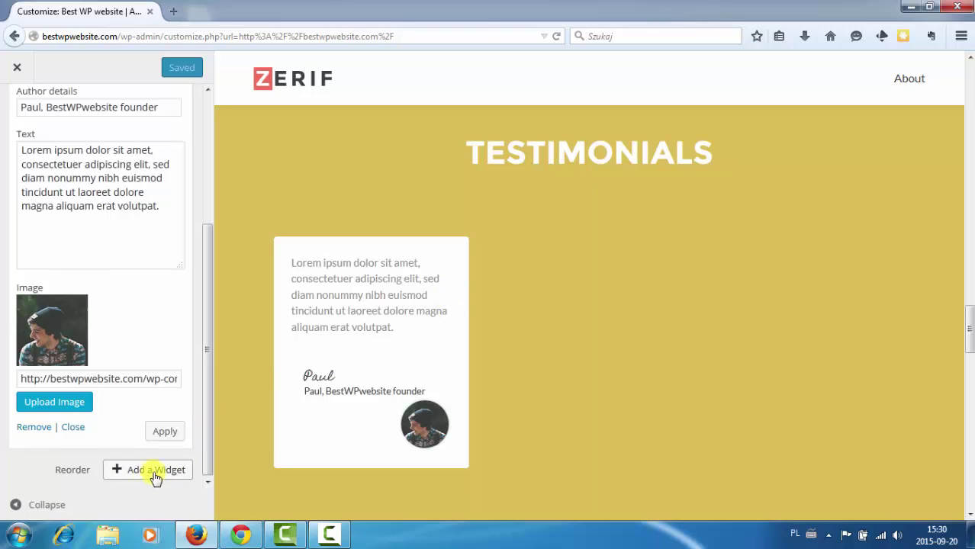
scroll(648, 381, down, 1)
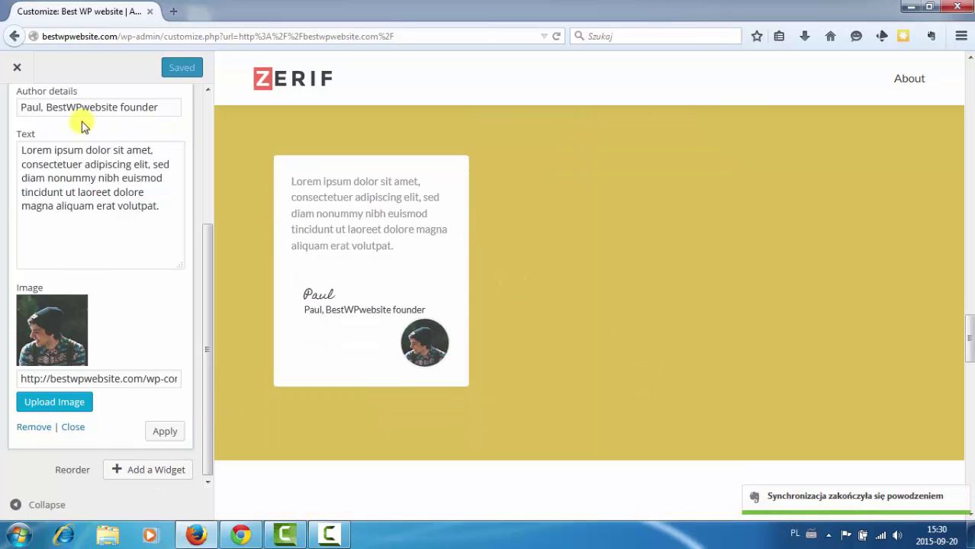
scroll(214, 233, up, 5)
drag(214, 234, 11, 109)
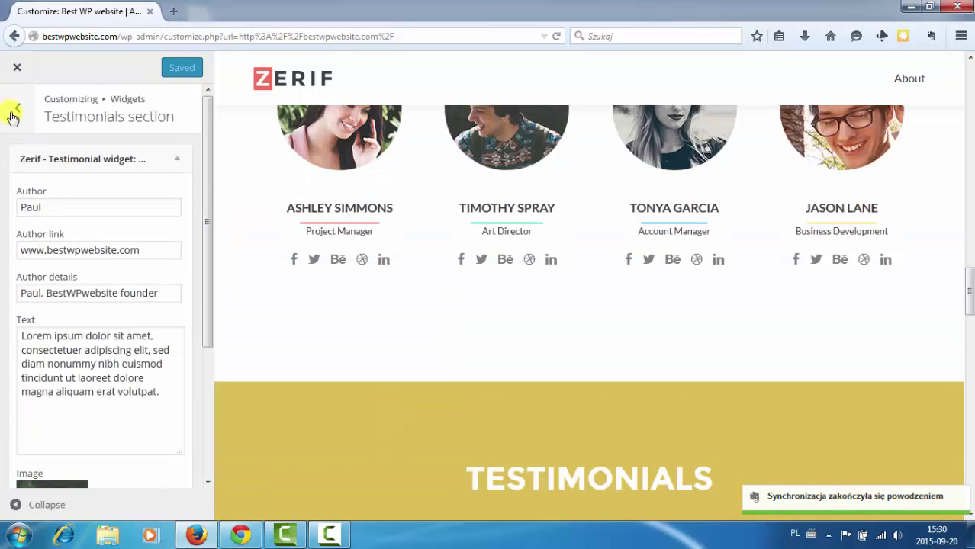
Look through the About us and Our team widget areas.
click(15, 110)
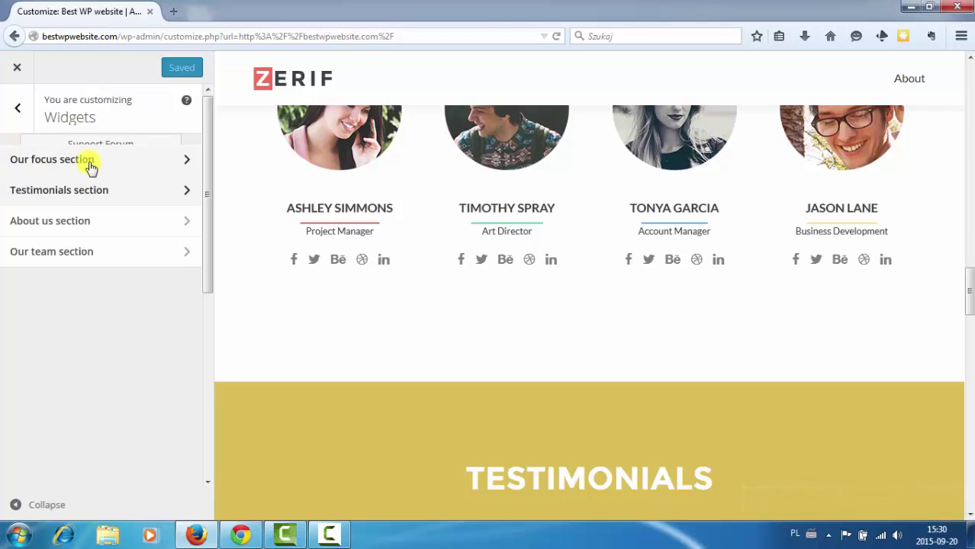
click(128, 221)
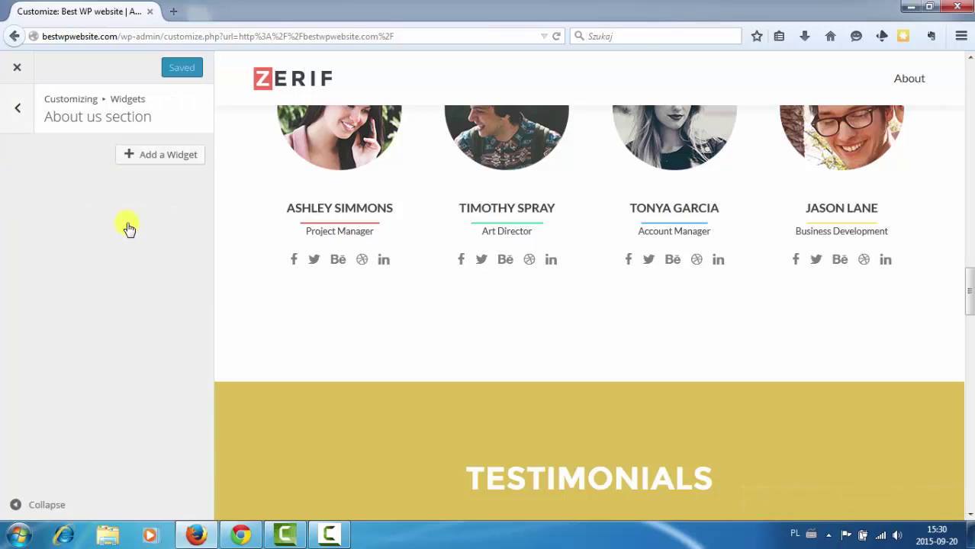
click(13, 130)
click(90, 253)
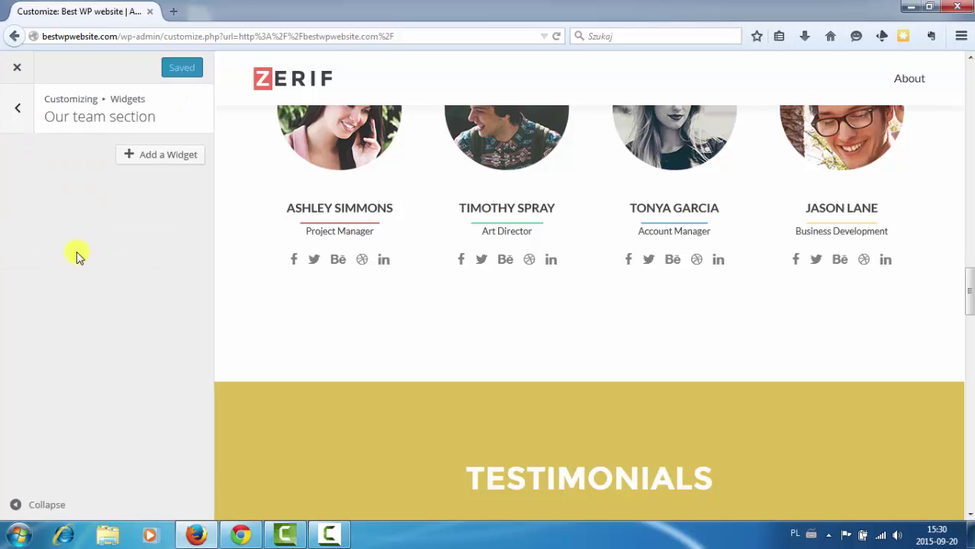
scroll(656, 271, up, 3)
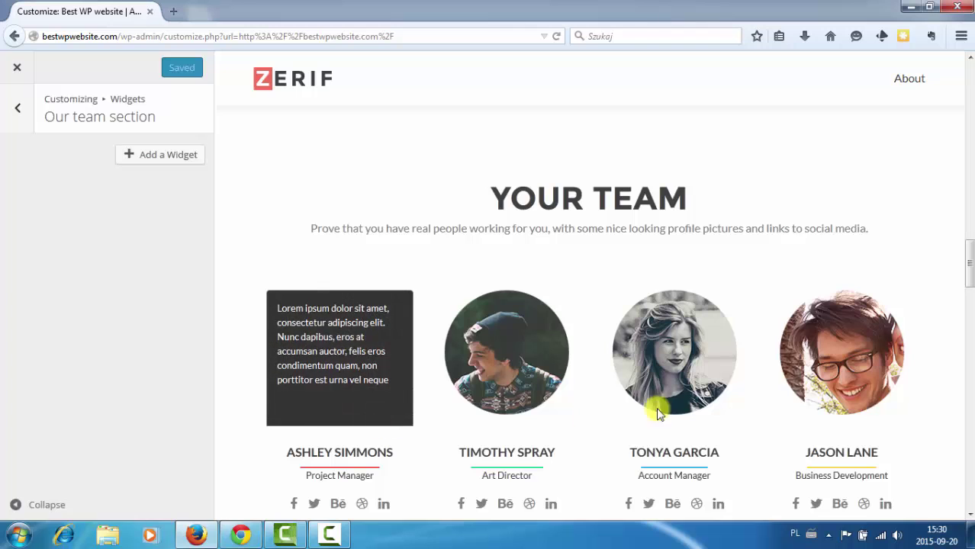
scroll(970, 283, down, 3)
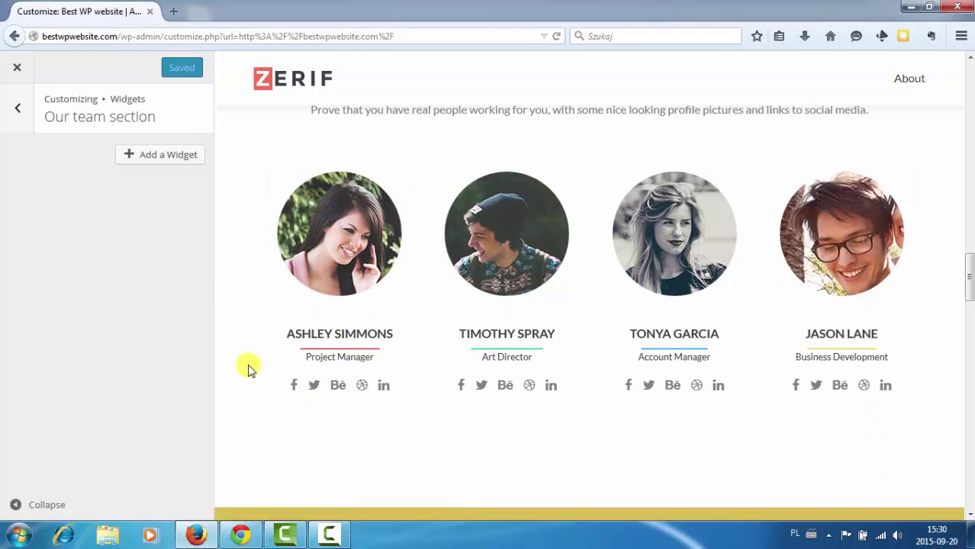
Return to the main Customizer section list and scroll down through it.
click(18, 115)
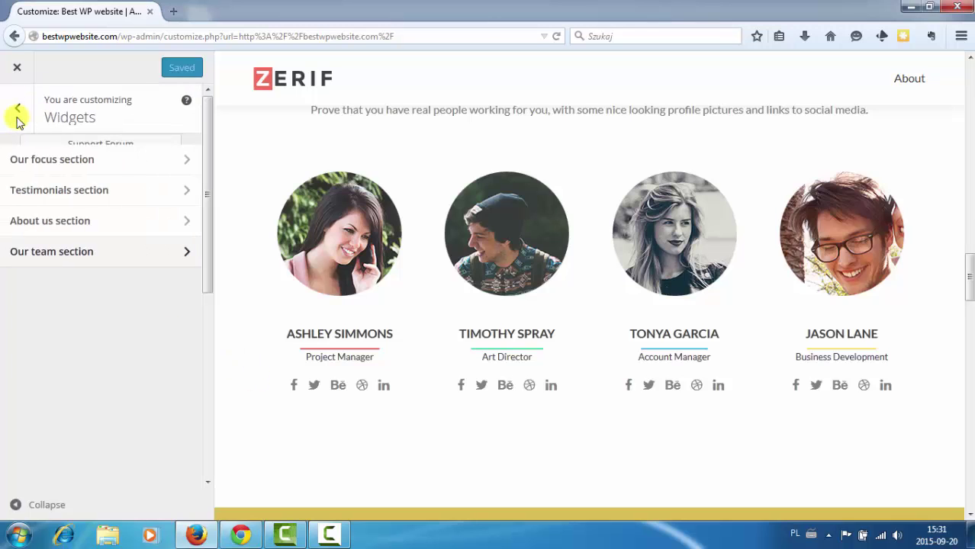
click(19, 111)
scroll(87, 239, down, 4)
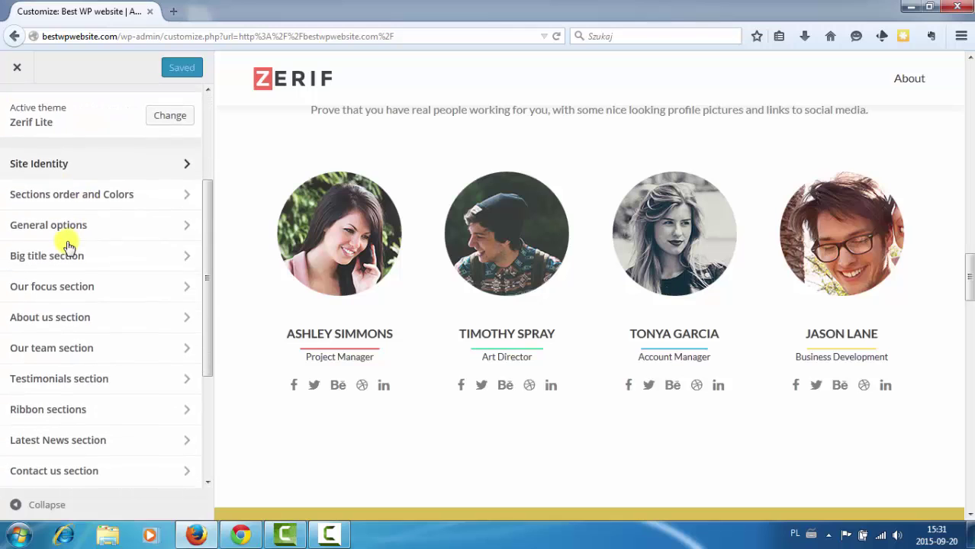
scroll(71, 248, down, 2)
scroll(70, 245, down, 3)
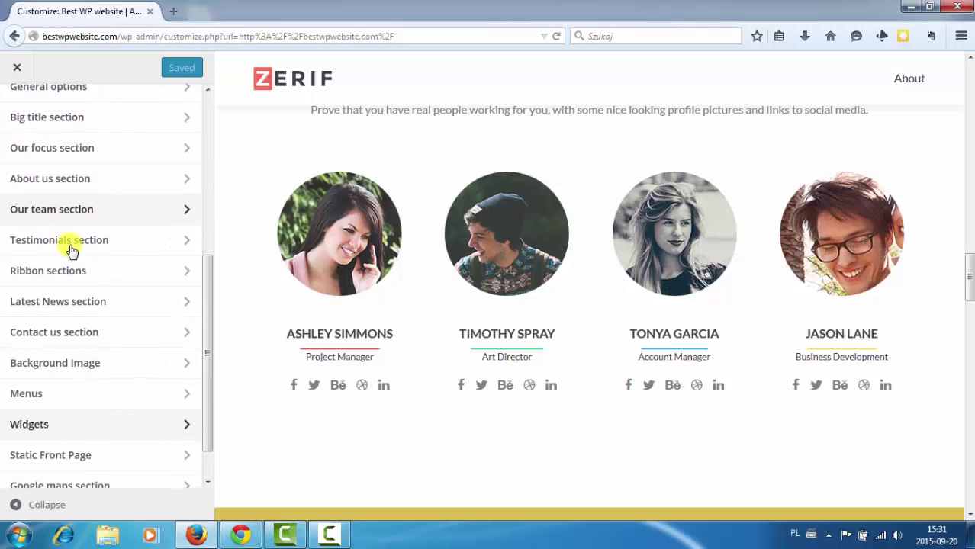
click(111, 322)
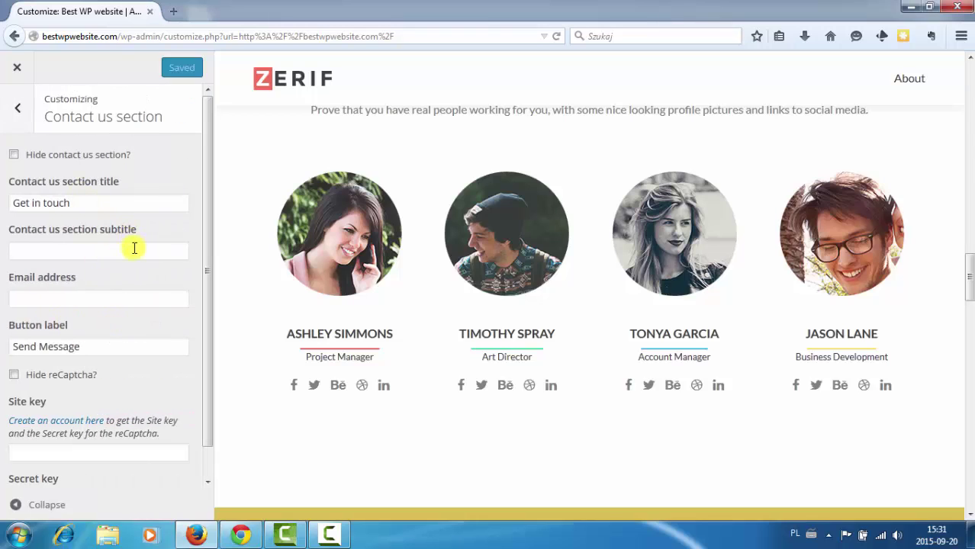
click(148, 300)
scroll(152, 313, down, 1)
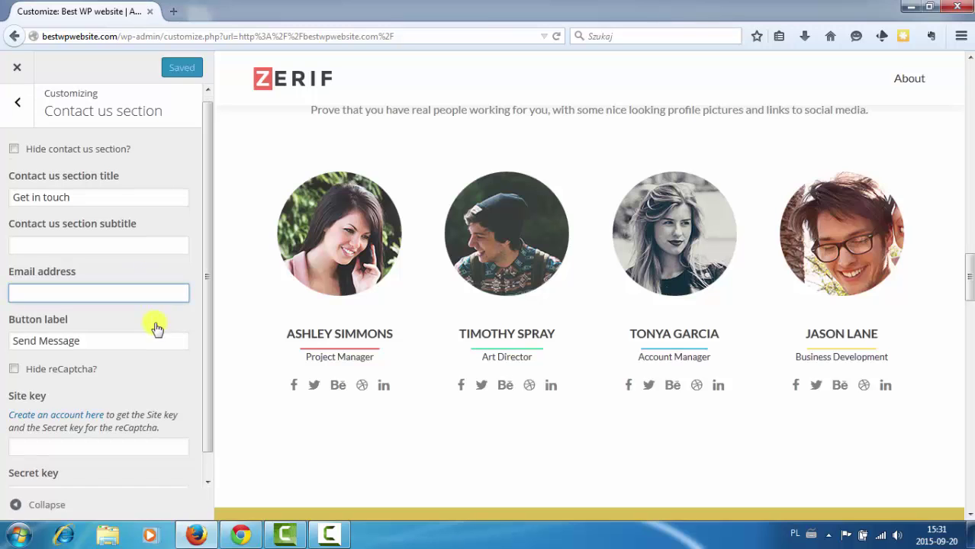
scroll(136, 325, up, 1)
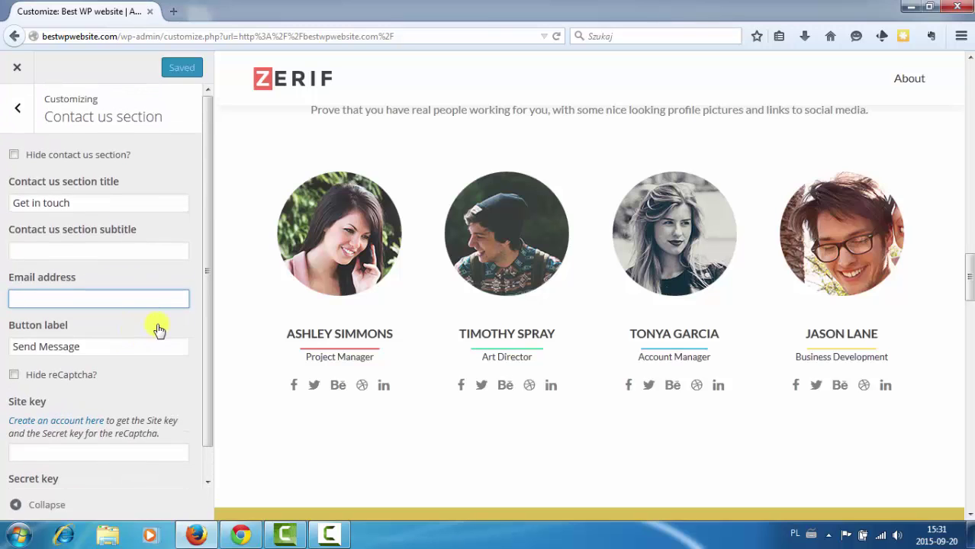
click(18, 107)
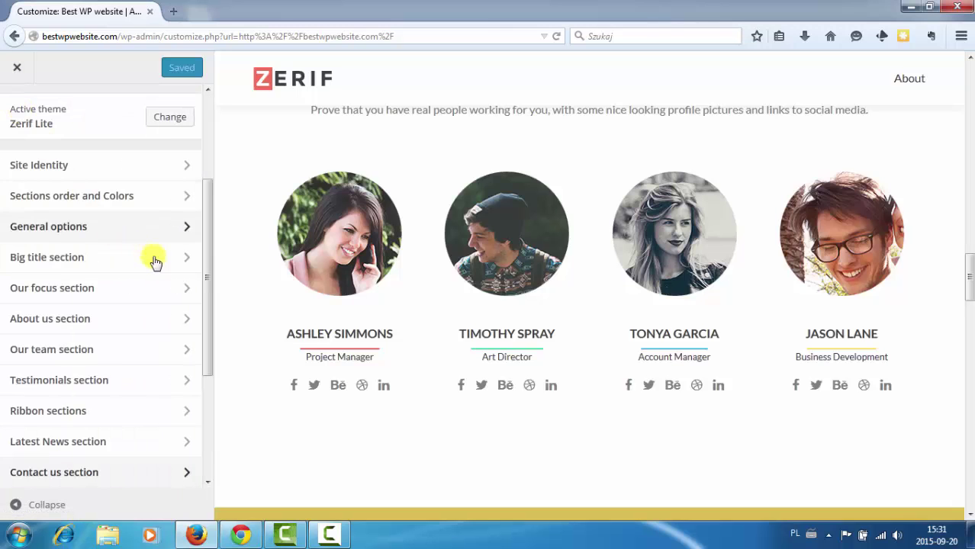
scroll(169, 271, down, 5)
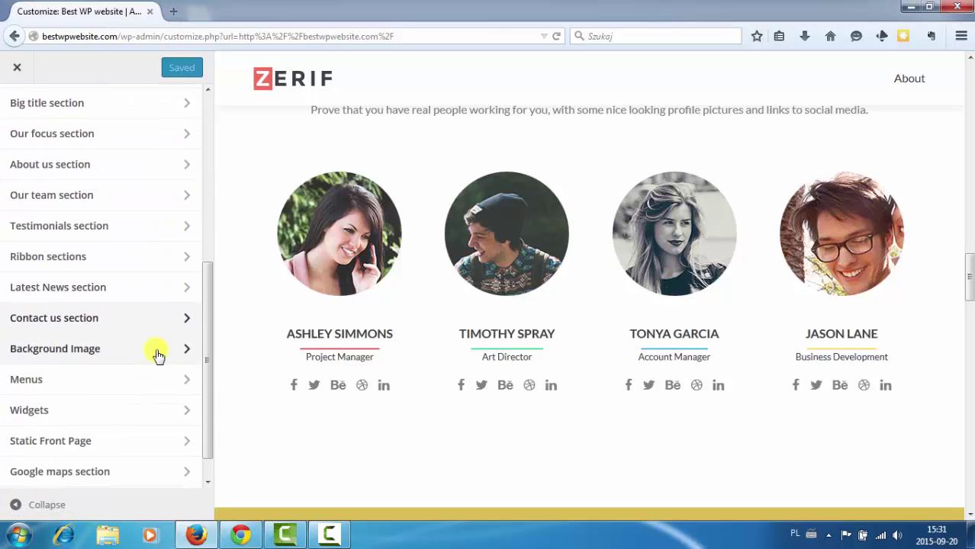
Set the city skyline photo as the background image and Save & Publish.
click(157, 354)
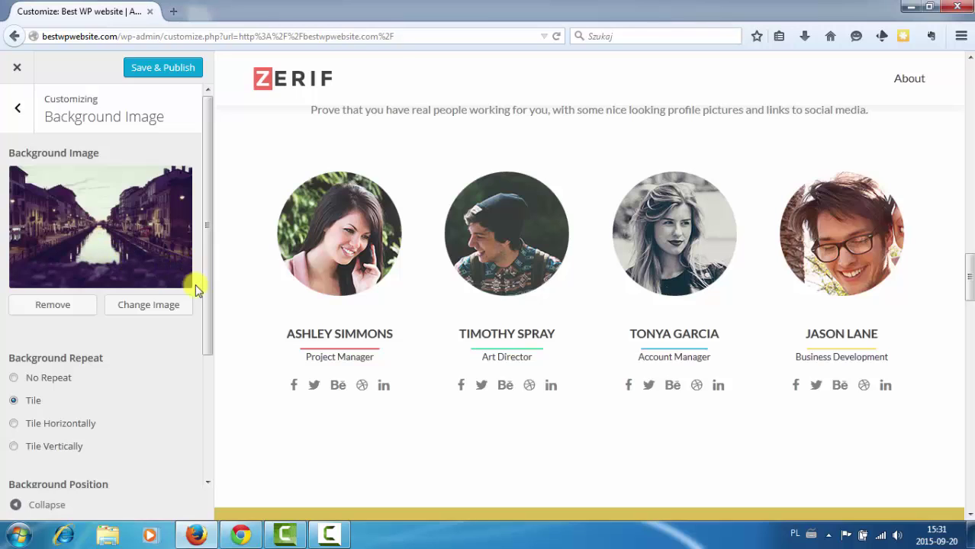
click(180, 305)
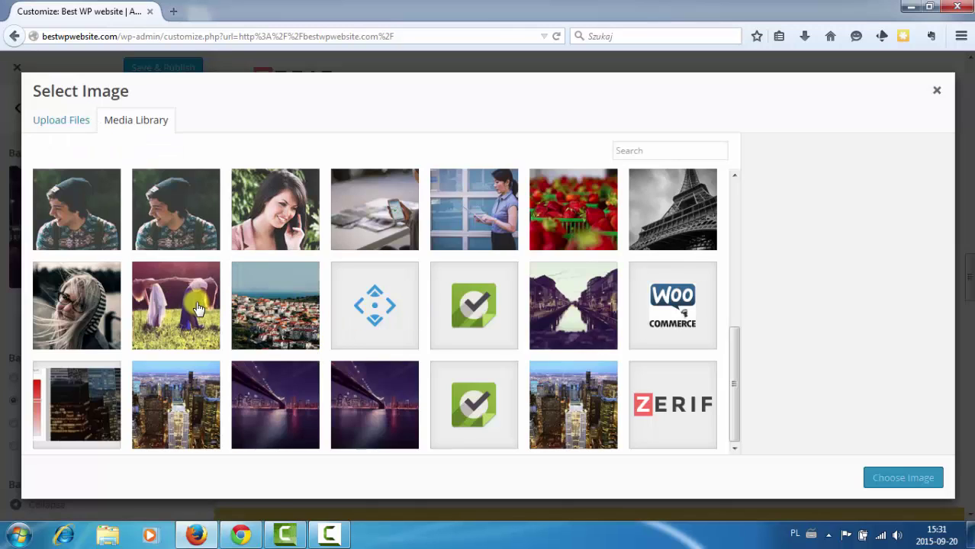
click(197, 382)
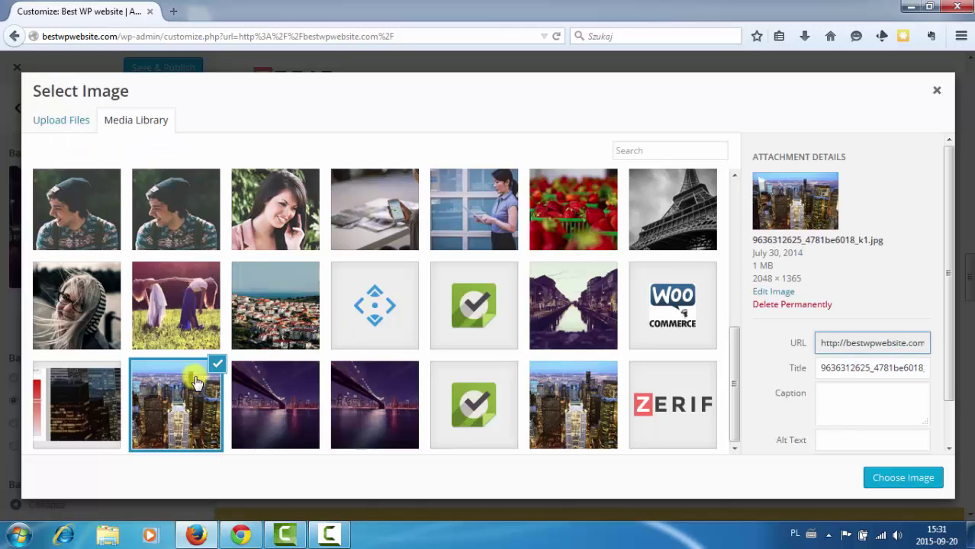
click(926, 482)
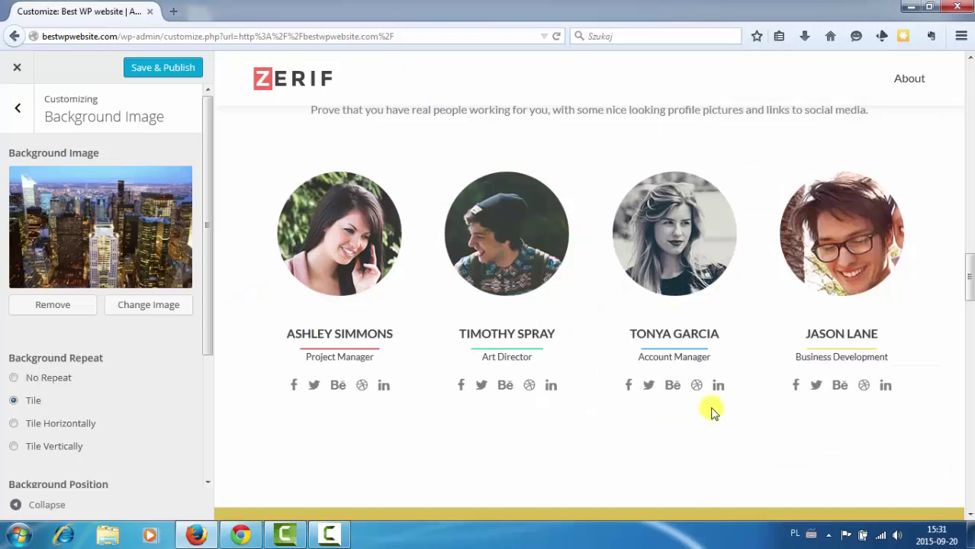
click(162, 72)
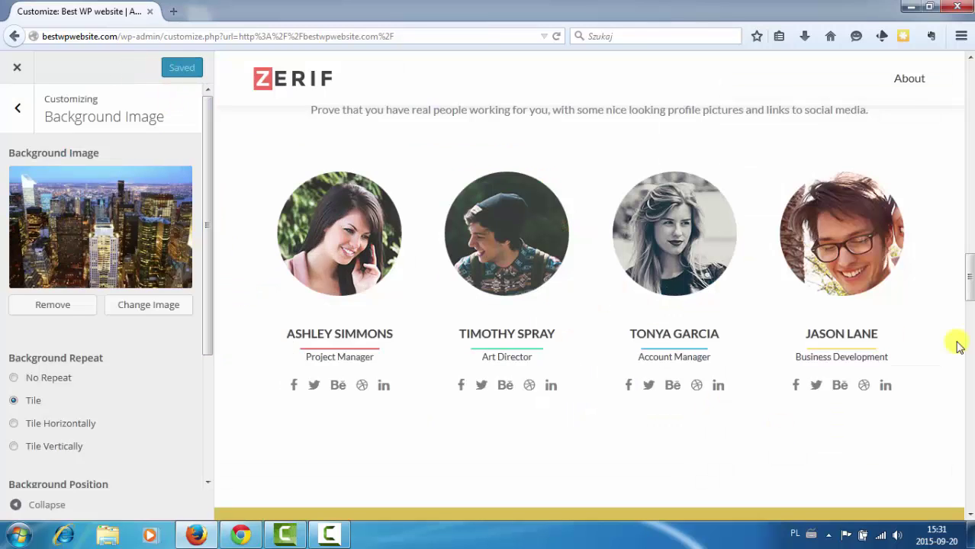
Scroll the preview to check the skyline background, then return to the section list.
drag(969, 288, 969, 477)
scroll(969, 492, up, 3)
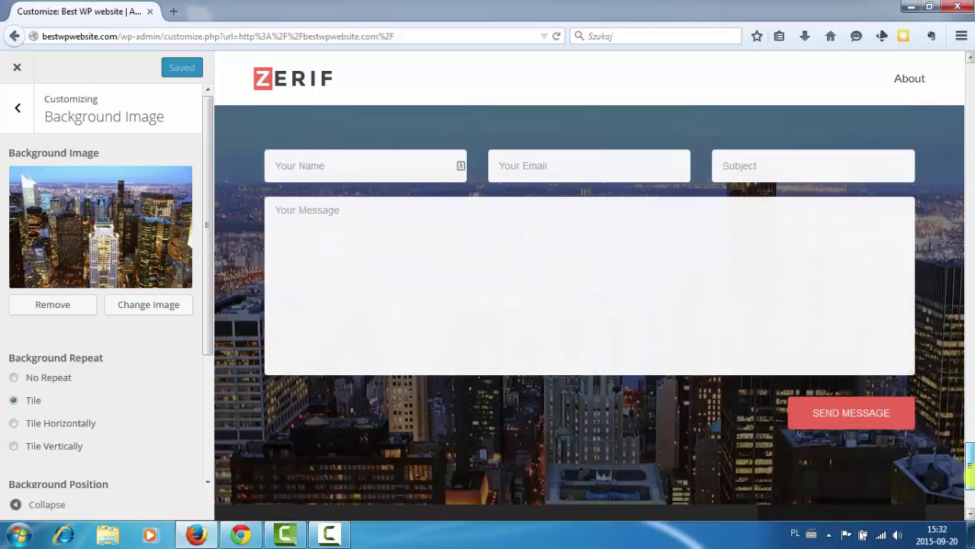
drag(969, 476, 949, 91)
scroll(79, 434, down, 4)
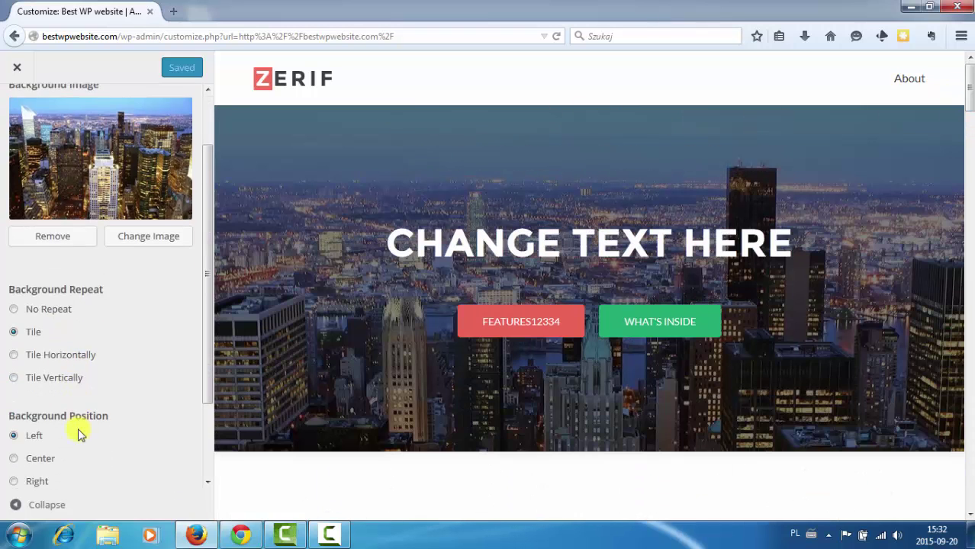
scroll(76, 426, up, 4)
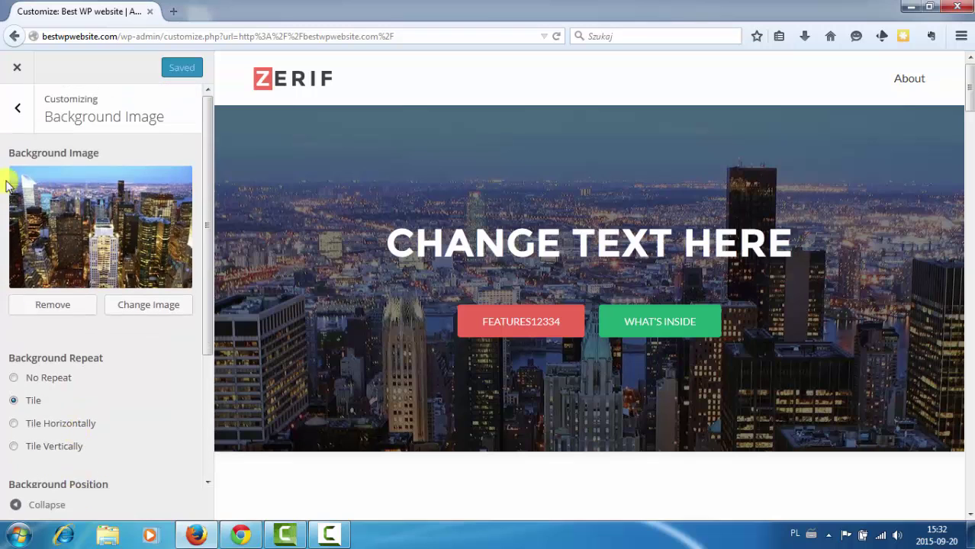
scroll(107, 429, down, 1)
scroll(110, 434, down, 3)
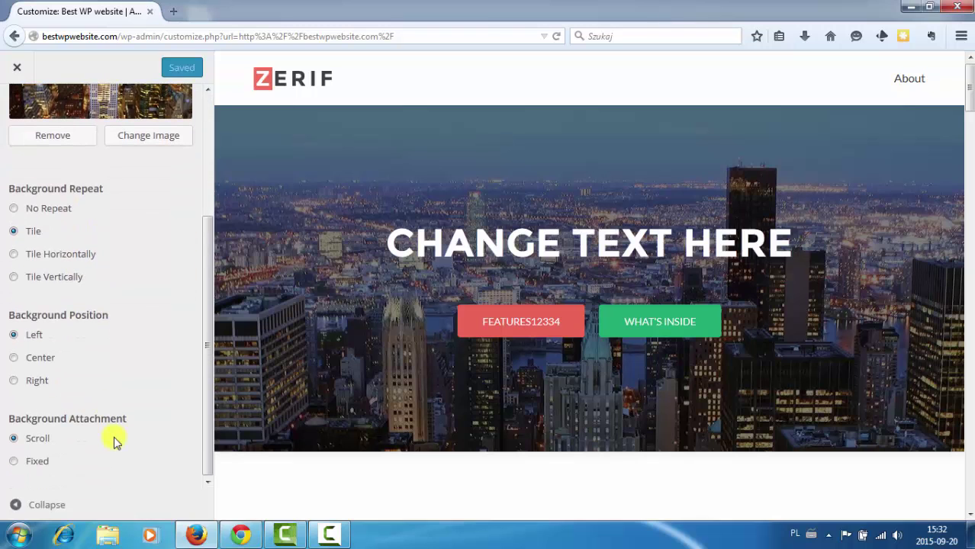
scroll(88, 366, up, 4)
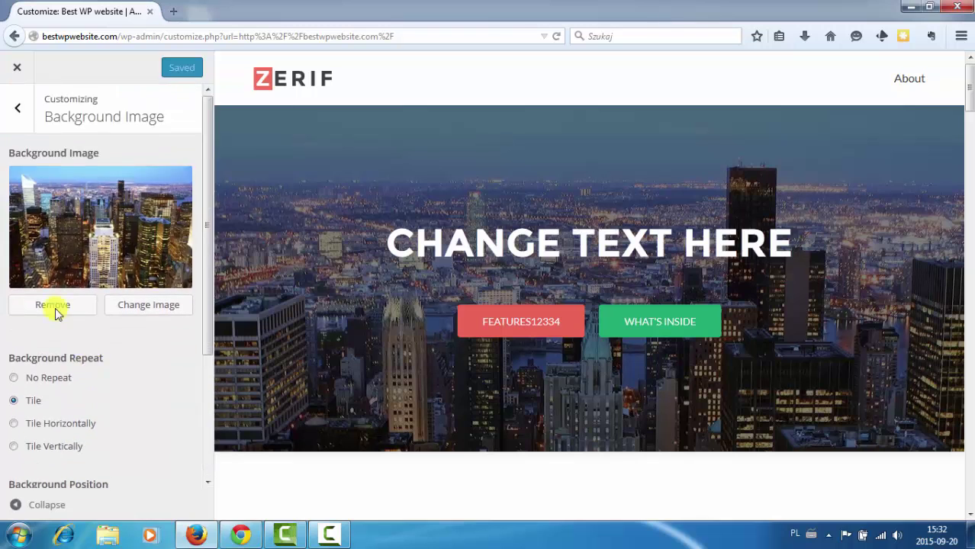
click(18, 103)
Browse the Menus' Menu Locations and Primary Menu options without changing anything.
scroll(151, 331, down, 3)
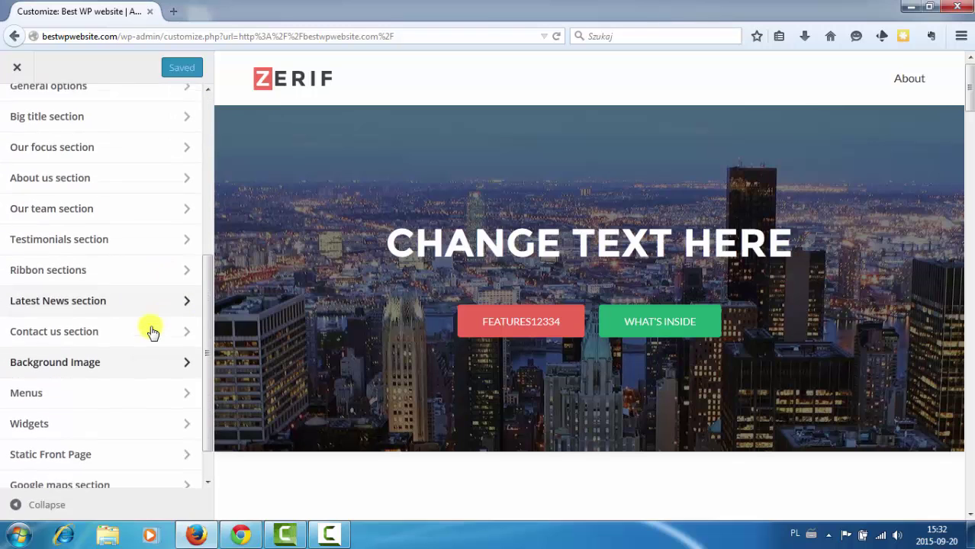
click(167, 390)
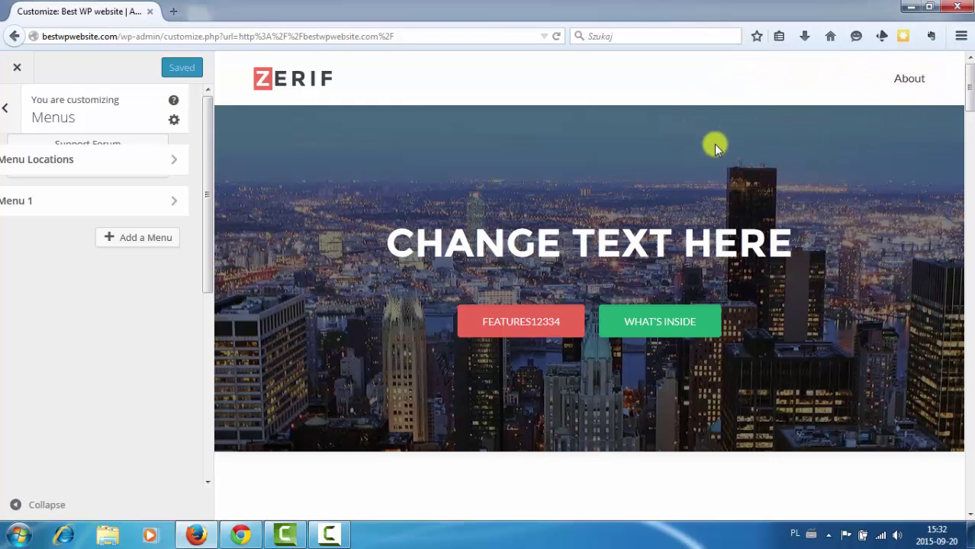
click(72, 166)
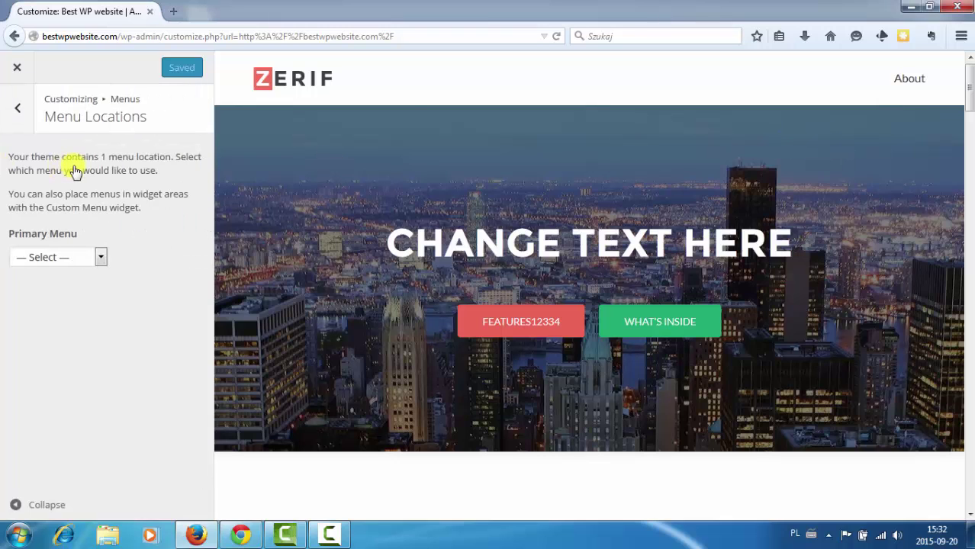
click(101, 257)
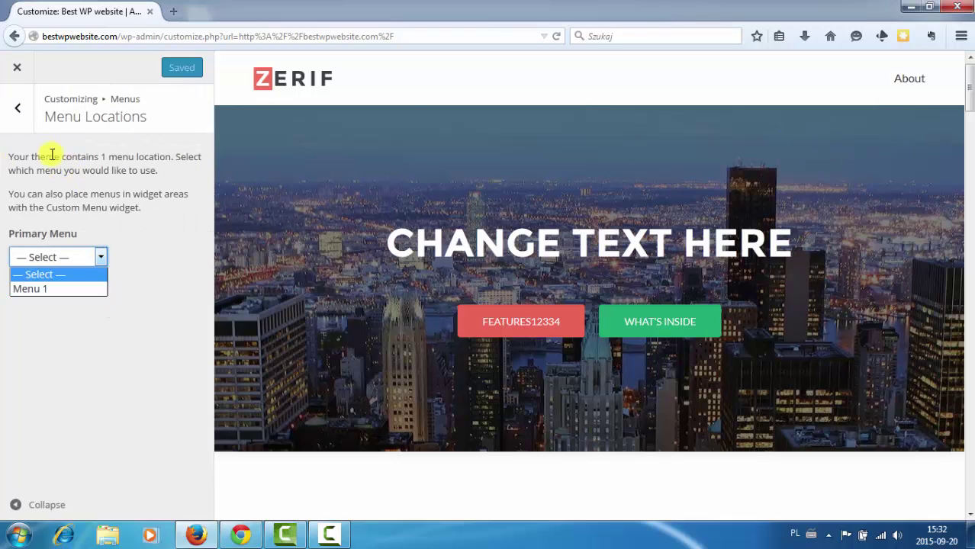
click(20, 124)
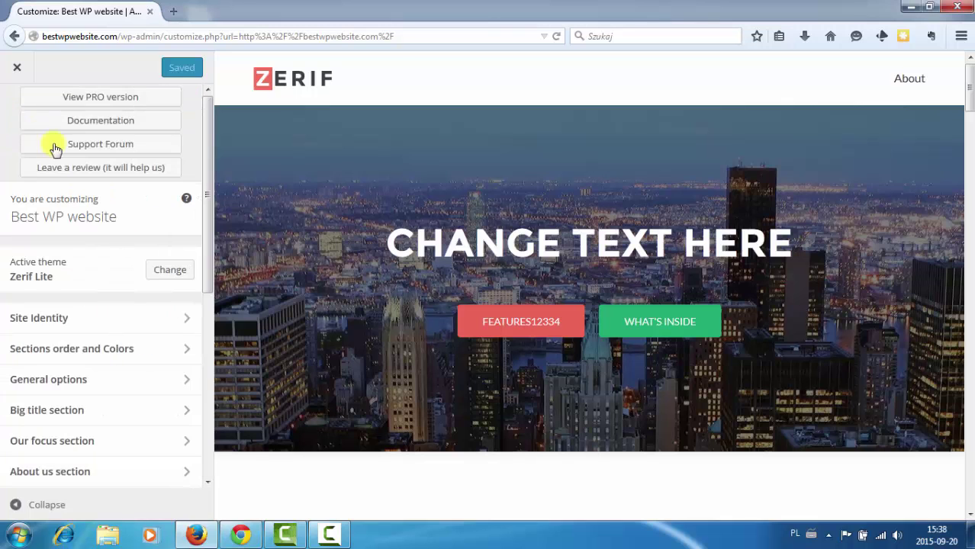
scroll(109, 185, down, 5)
scroll(112, 189, down, 1)
scroll(113, 329, up, 3)
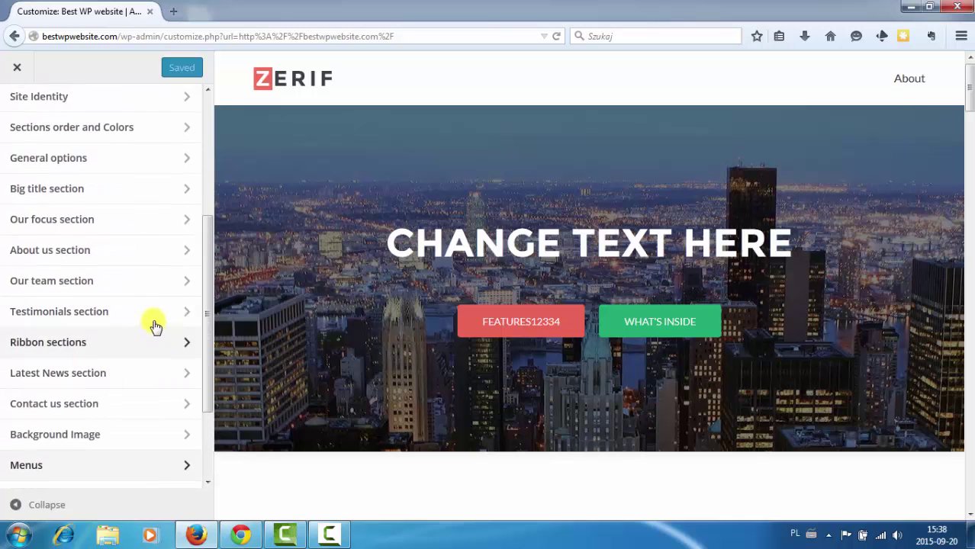
click(116, 352)
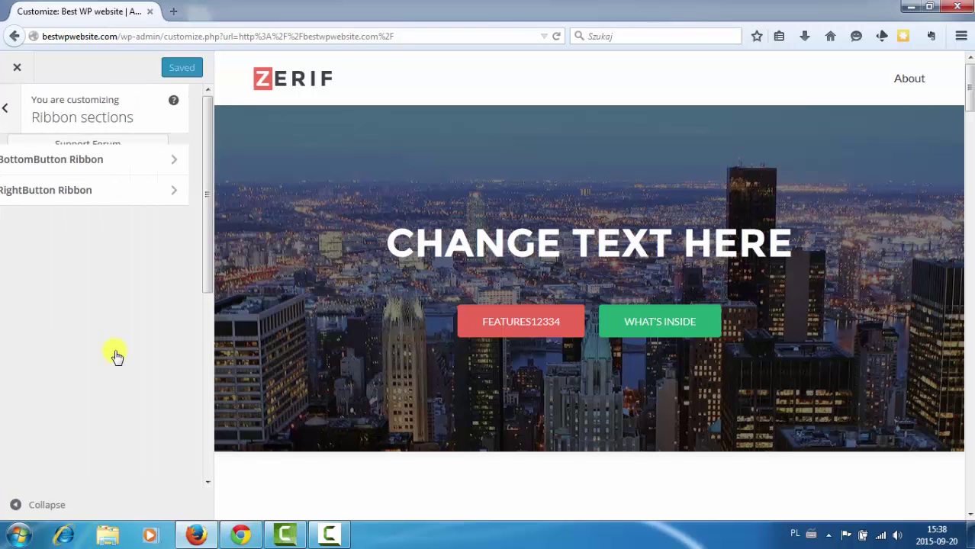
click(67, 162)
click(92, 175)
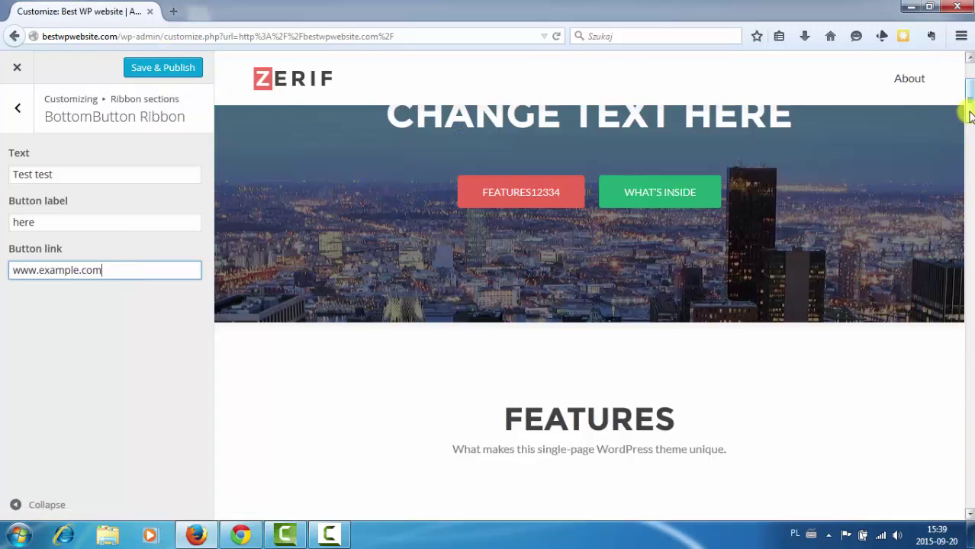
scroll(967, 109, down, 5)
scroll(967, 176, down, 5)
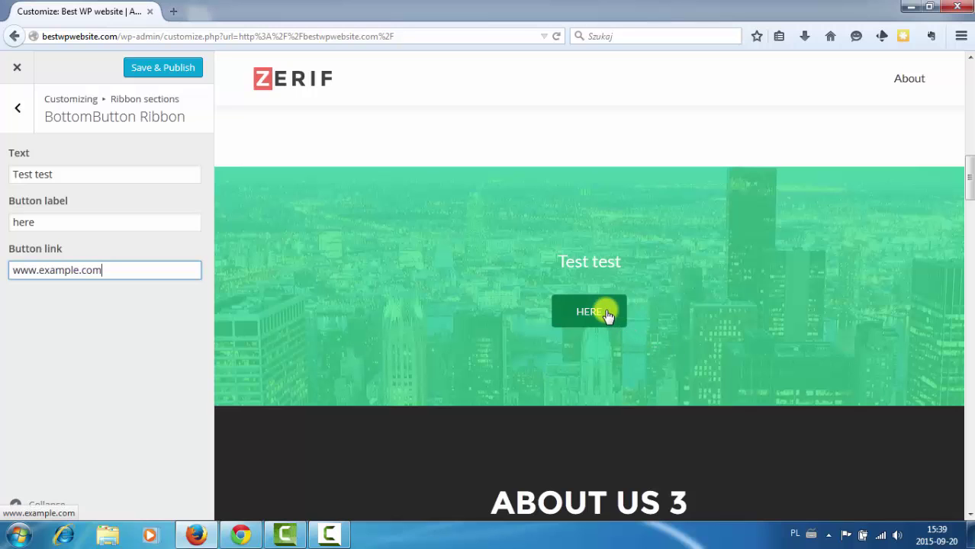
scroll(607, 314, down, 4)
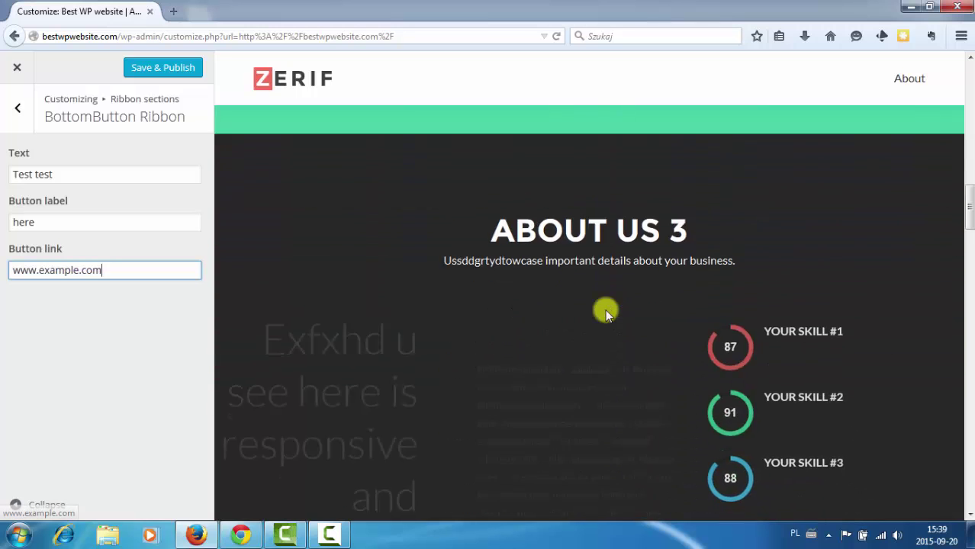
Enter 'second one' as the RightButton Ribbon text and 'check' as its button label.
click(17, 111)
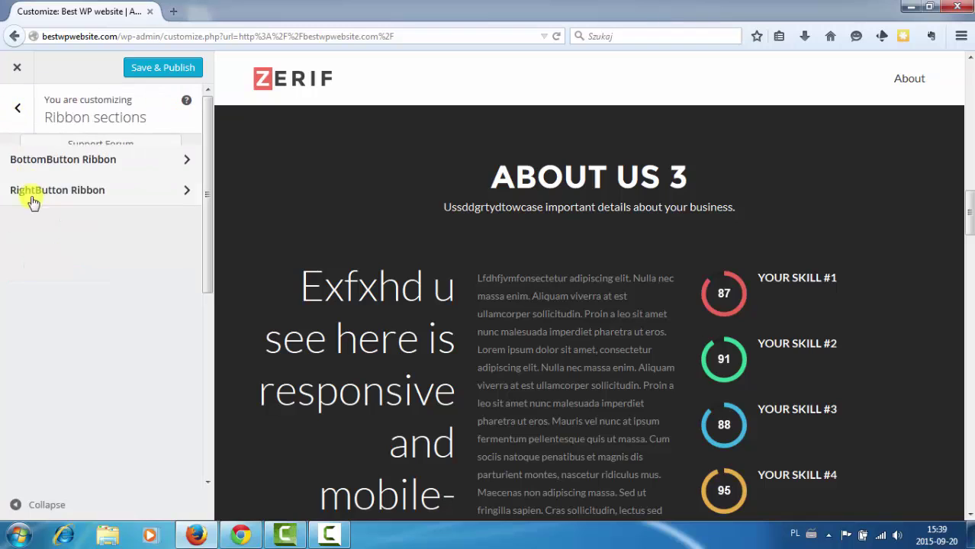
click(84, 200)
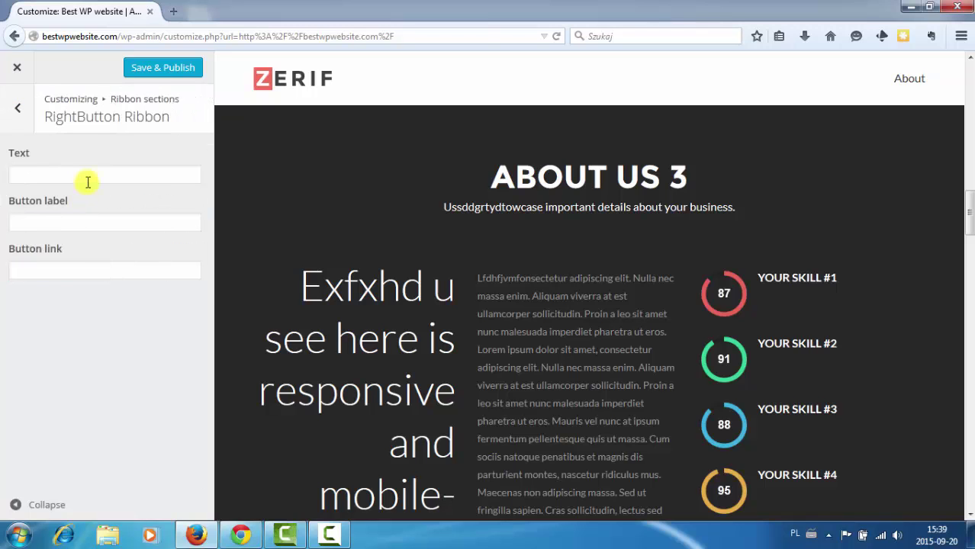
click(88, 182)
text(second o)
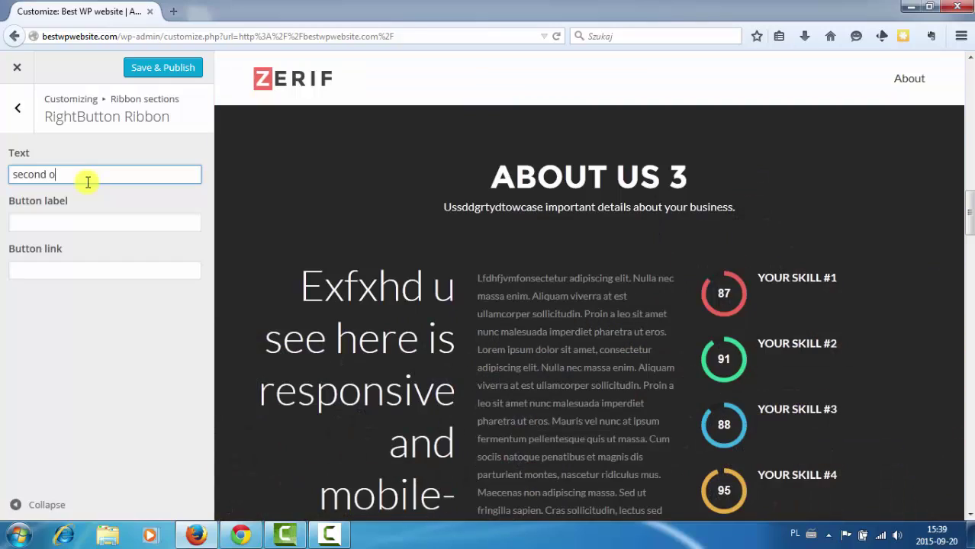
text(ne)
click(91, 220)
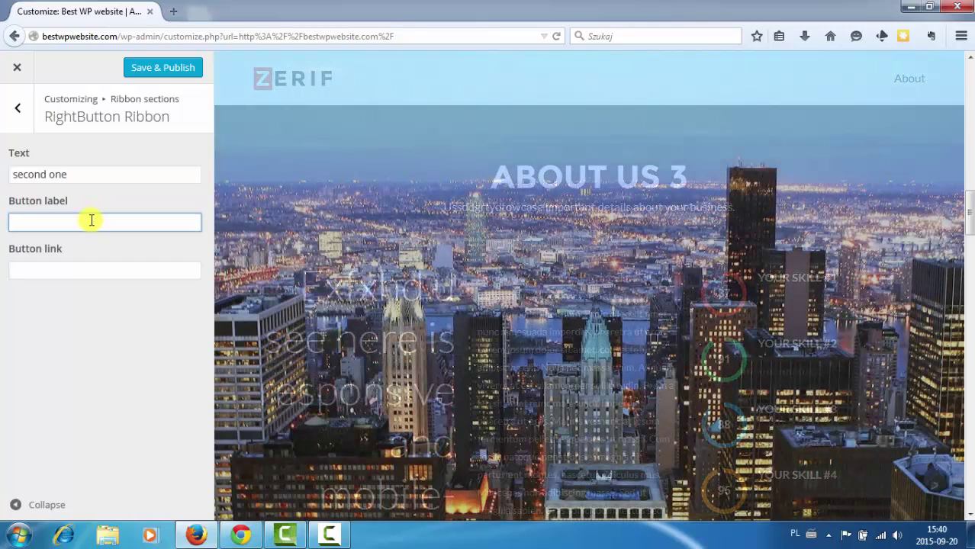
text(check)
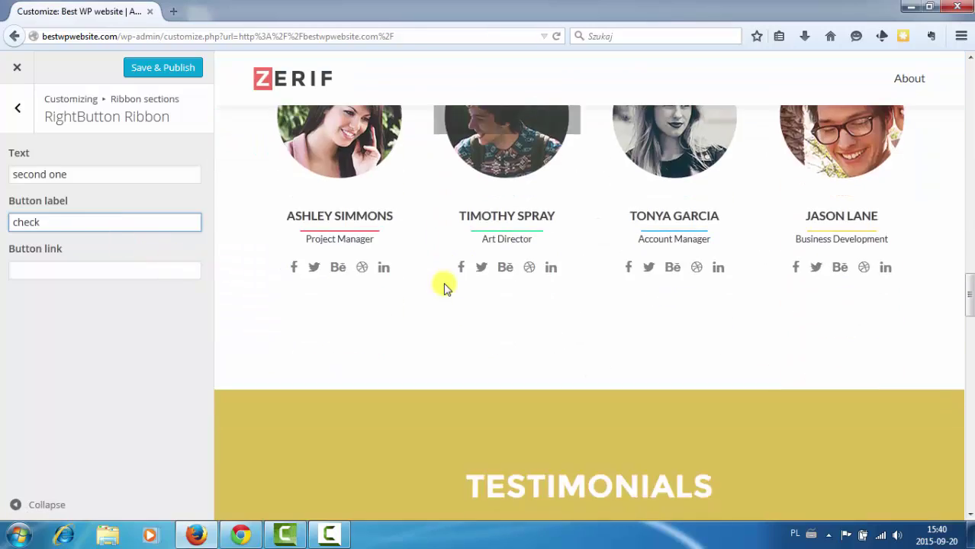
scroll(444, 287, down, 10)
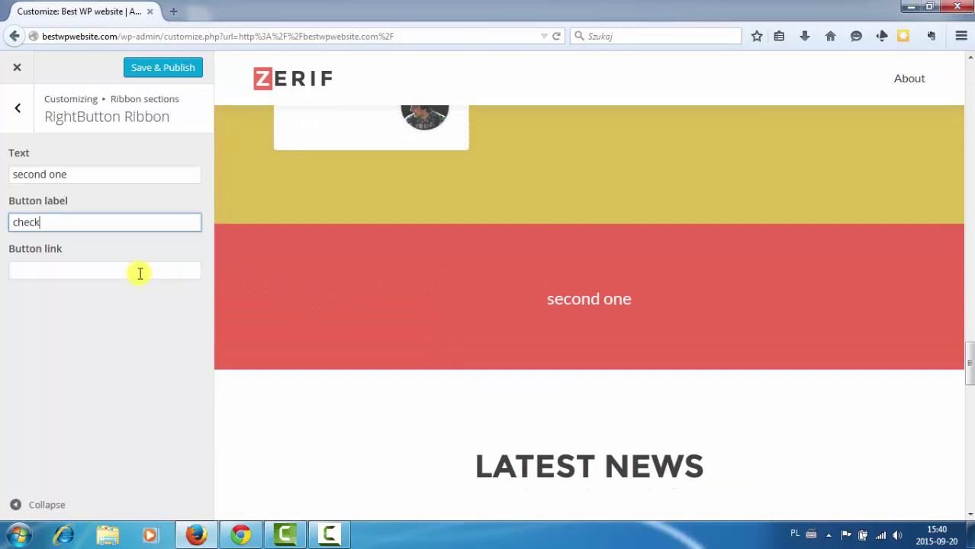
click(141, 273)
text(www.example.com)
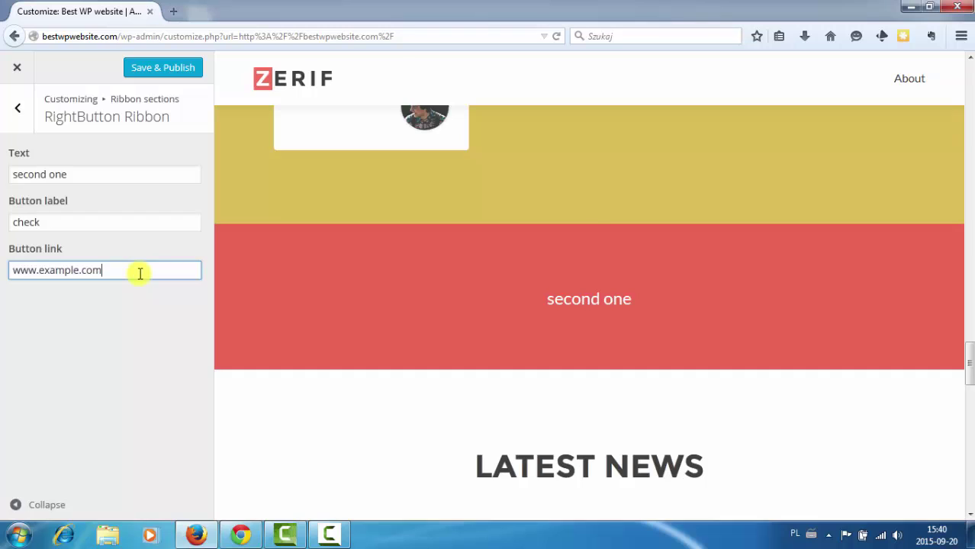
scroll(561, 255, down, 15)
scroll(560, 256, down, 10)
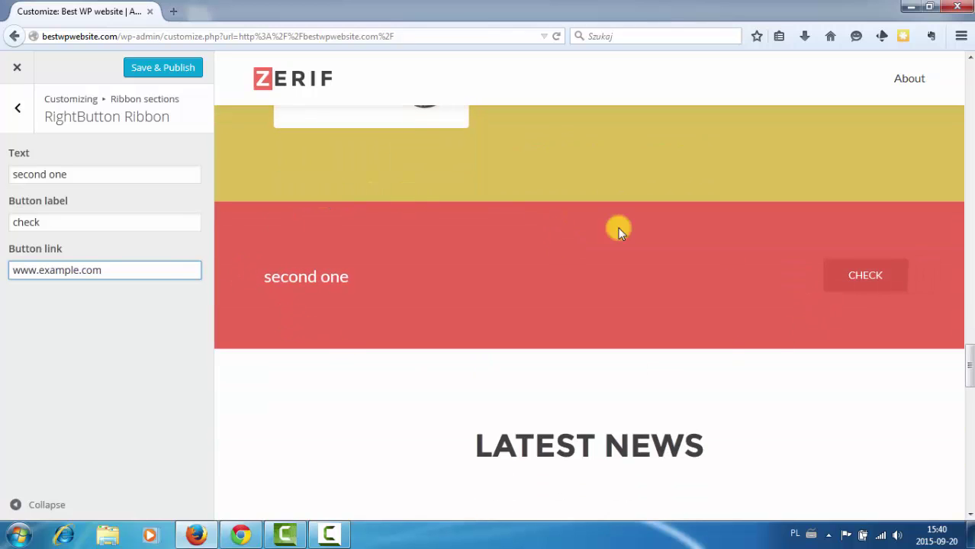
scroll(655, 288, down, 5)
scroll(655, 288, down, 10)
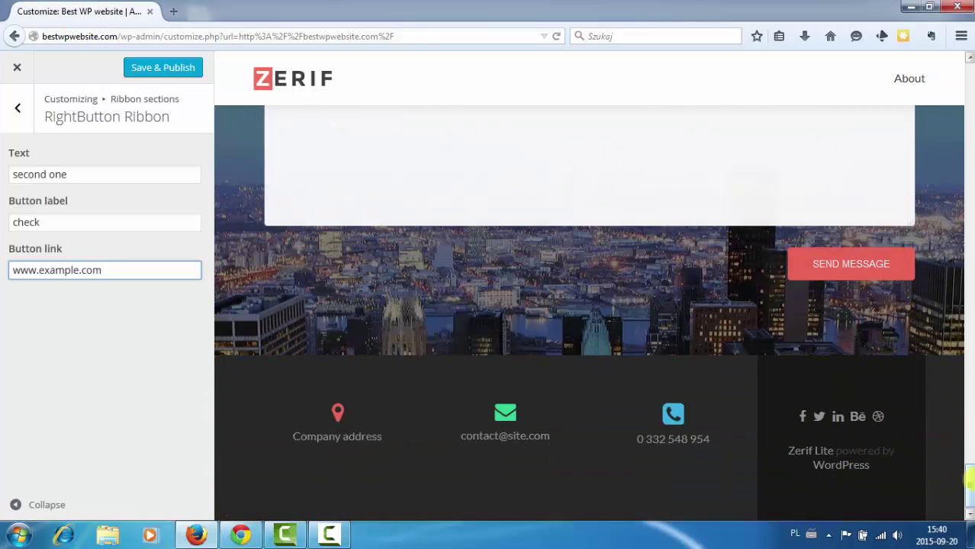
drag(968, 479, 968, 393)
Return to the main section list and look over the Latest News section settings.
scroll(381, 229, up, 2)
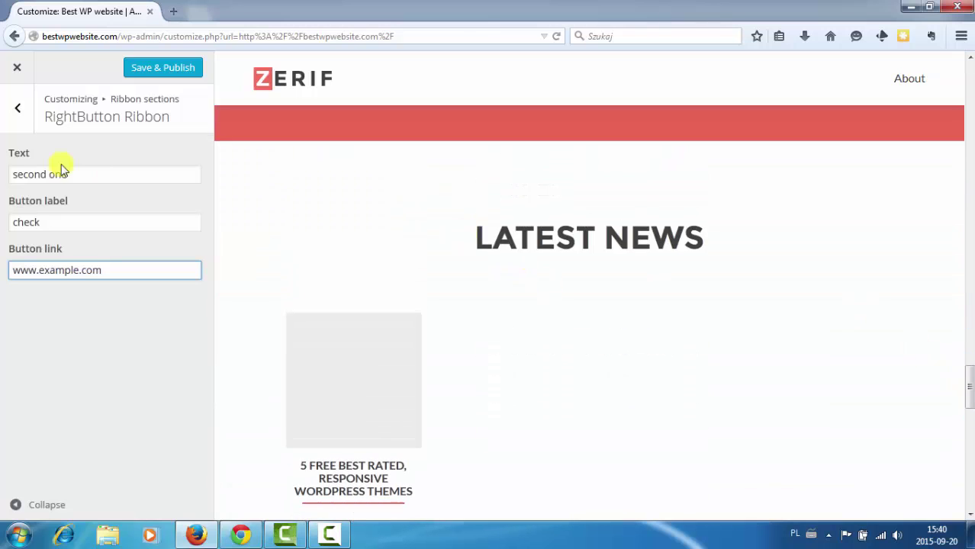
click(13, 107)
click(12, 107)
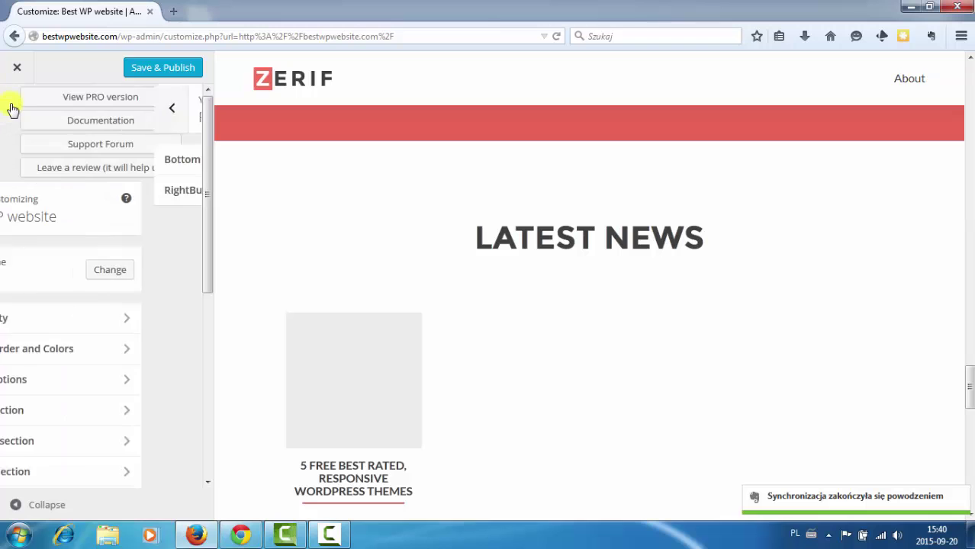
scroll(174, 241, down, 4)
scroll(175, 244, down, 4)
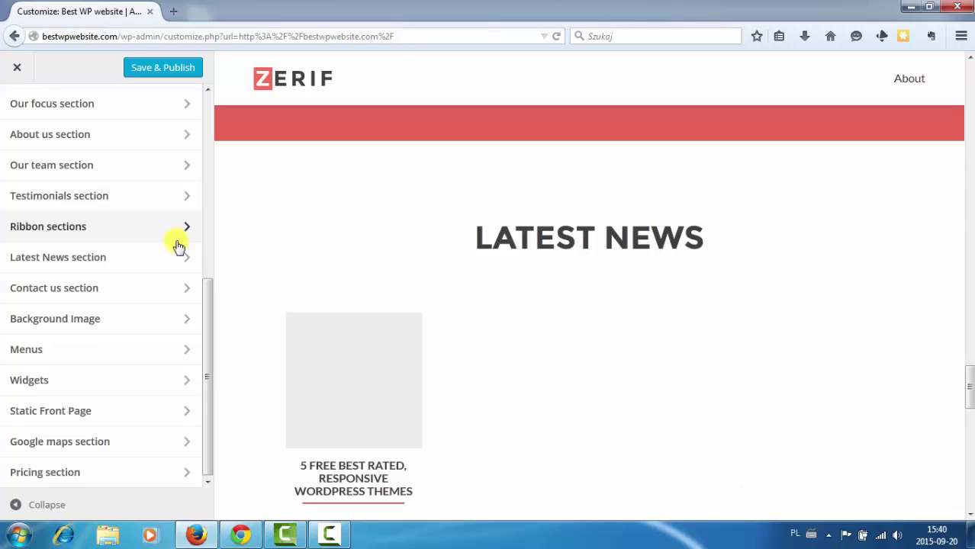
click(178, 256)
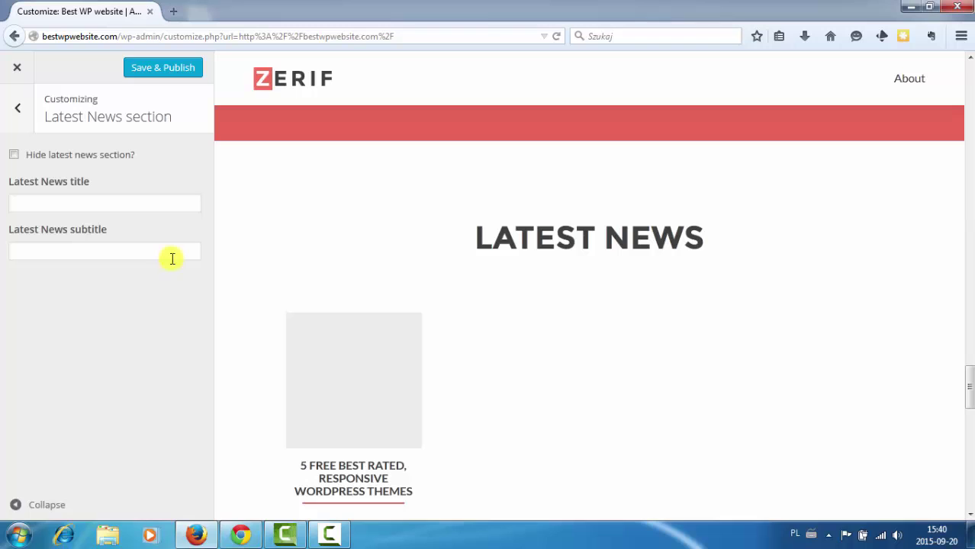
click(157, 208)
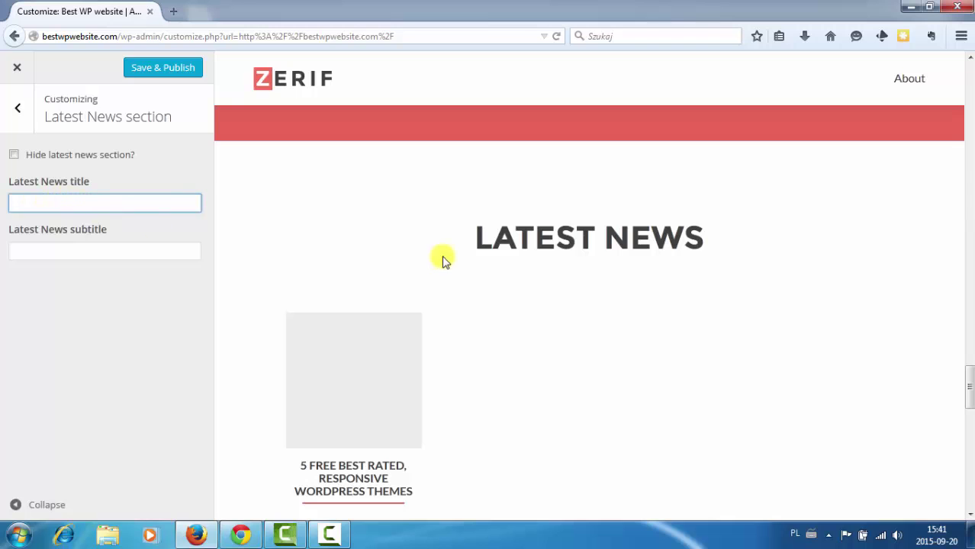
click(12, 119)
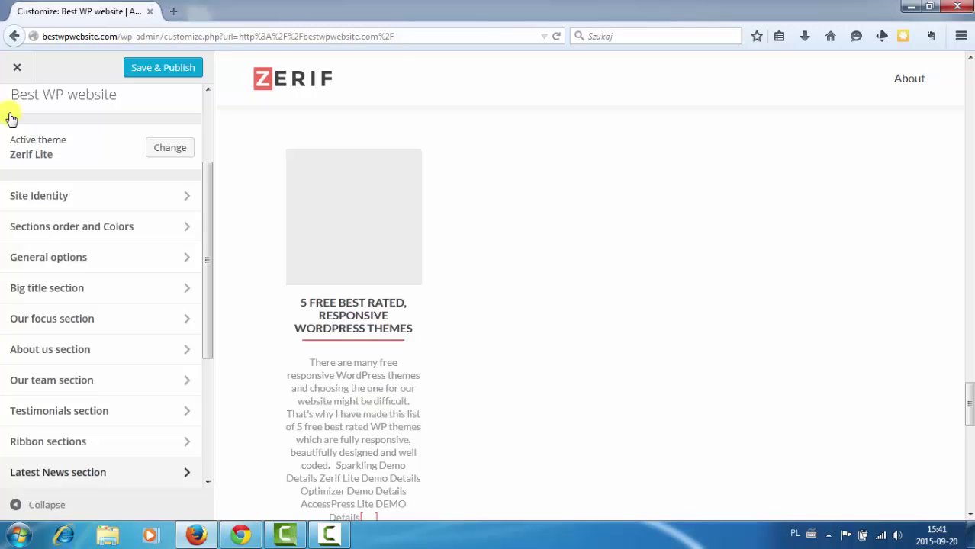
Publish all customizer changes and review the Static Front Page settings.
click(174, 69)
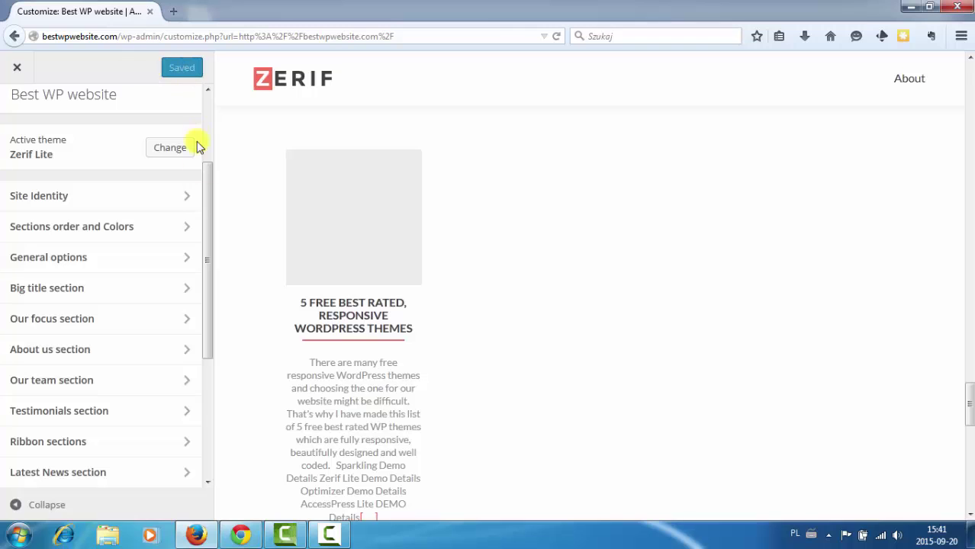
drag(212, 193, 219, 368)
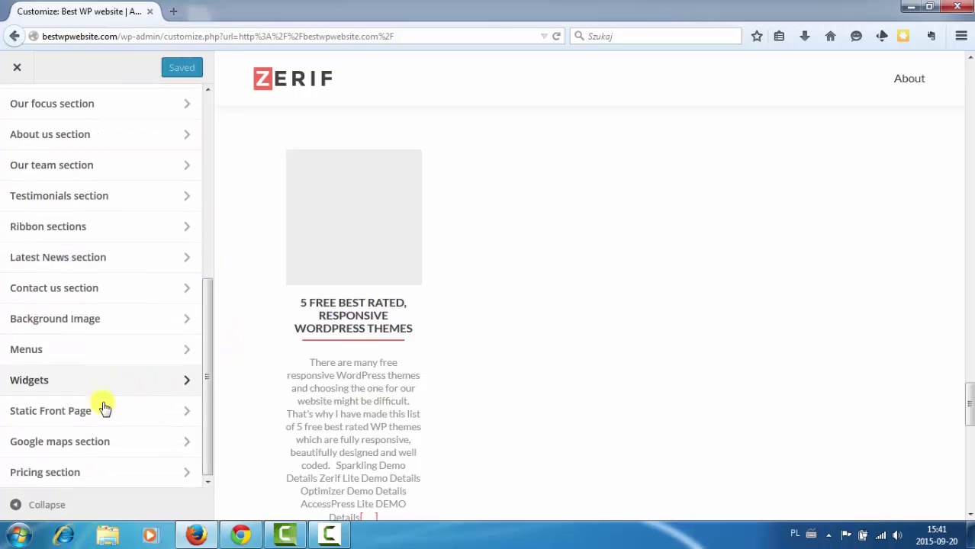
click(189, 417)
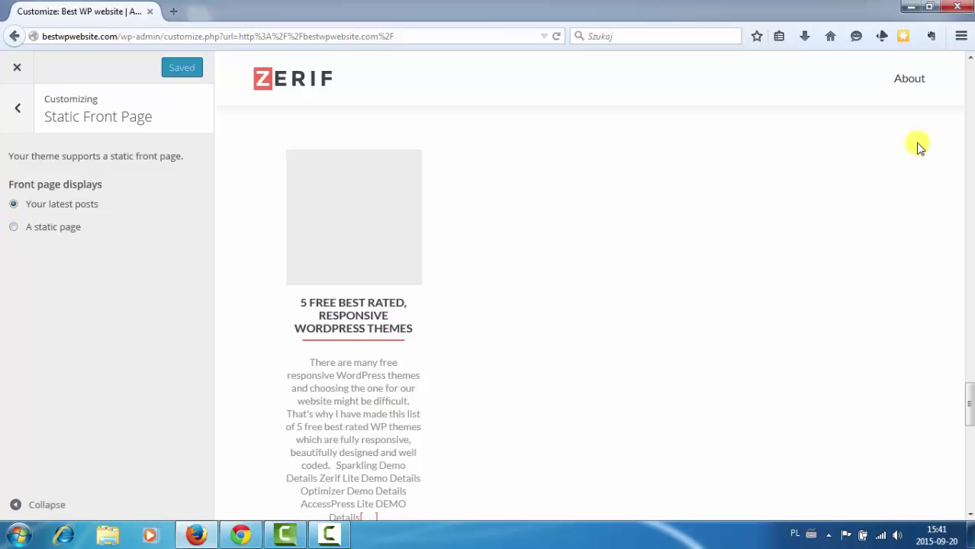
scroll(423, 187, up, 15)
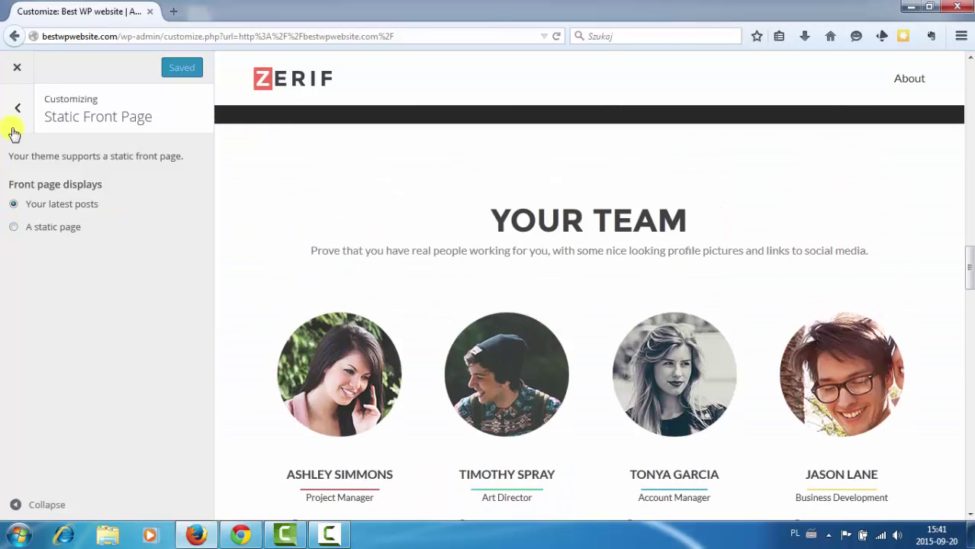
click(14, 122)
Review the Google maps and Pricing section options, returning to the list each time.
scroll(93, 265, down, 1)
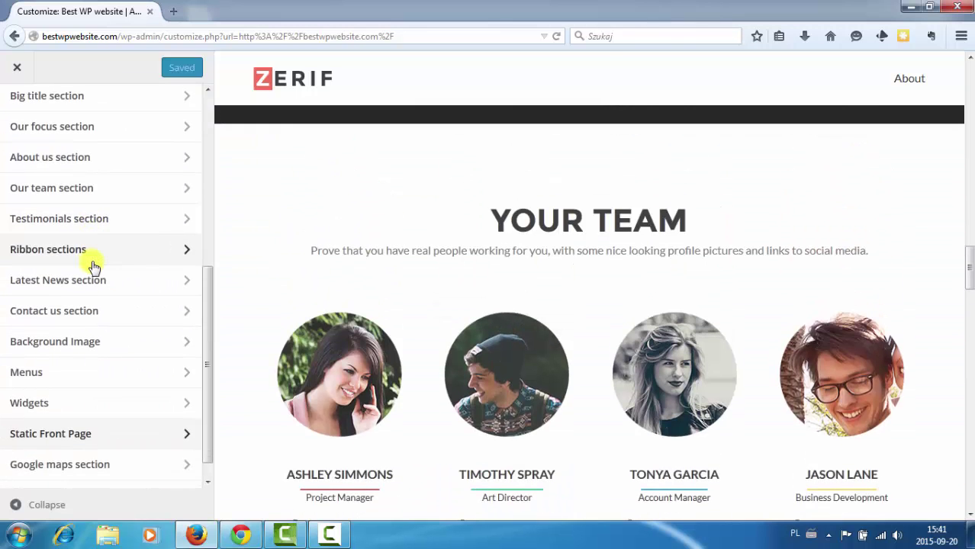
scroll(93, 263, down, 1)
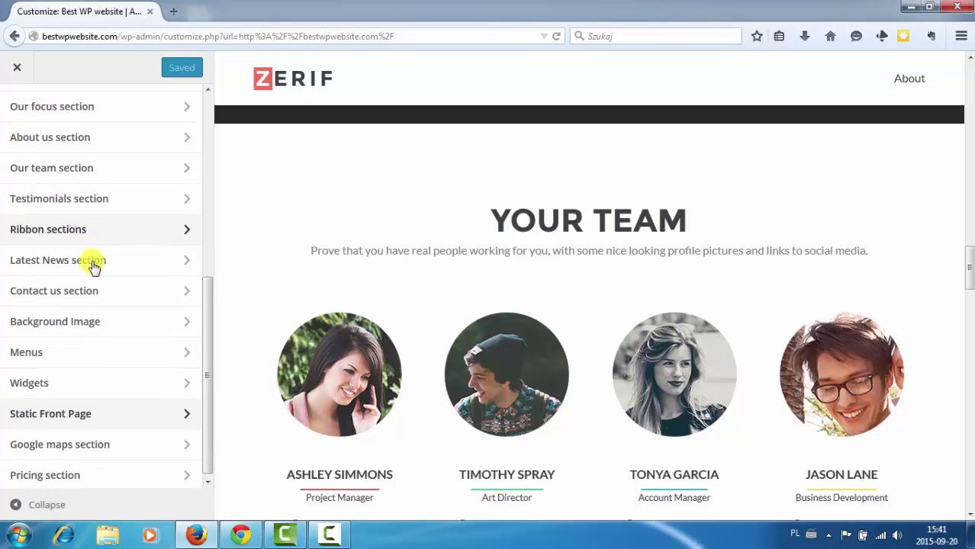
click(156, 442)
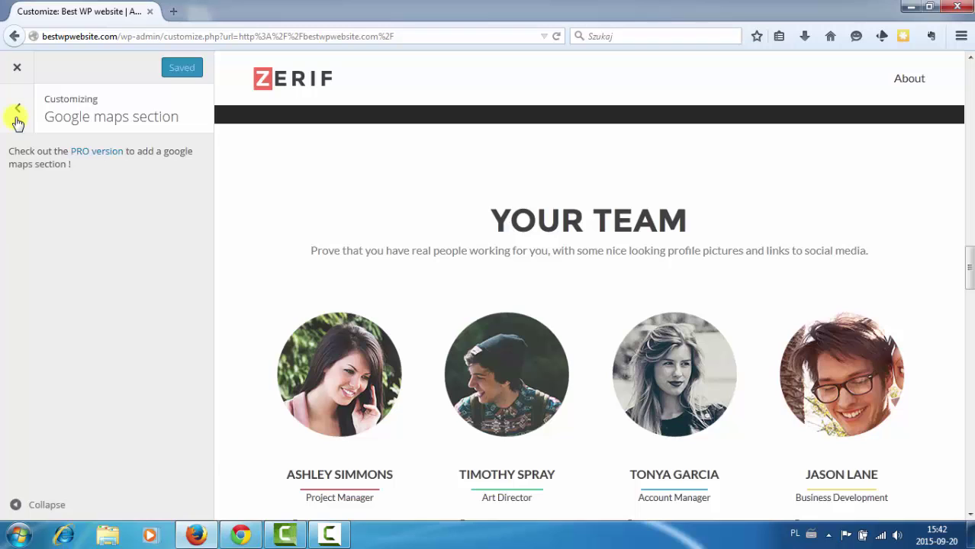
click(17, 123)
scroll(169, 320, down, 1)
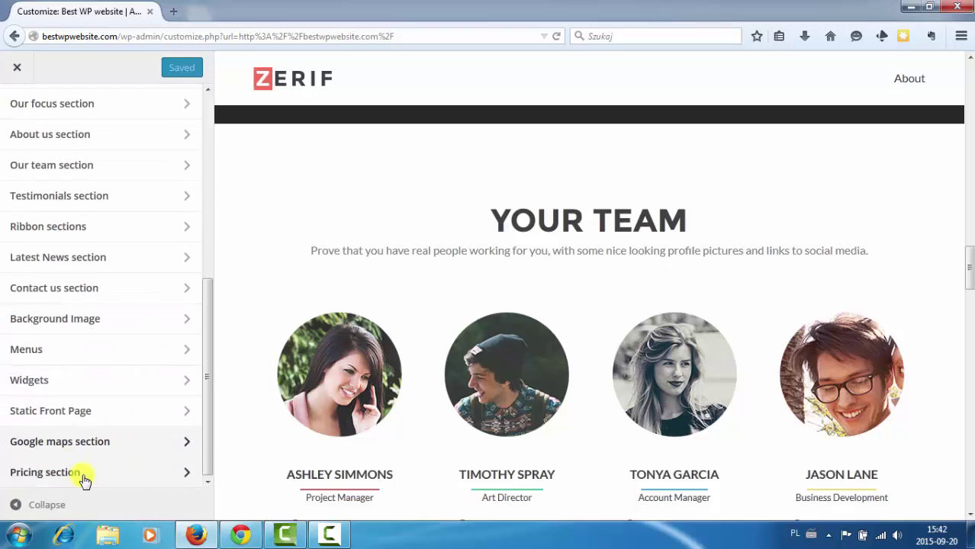
click(46, 472)
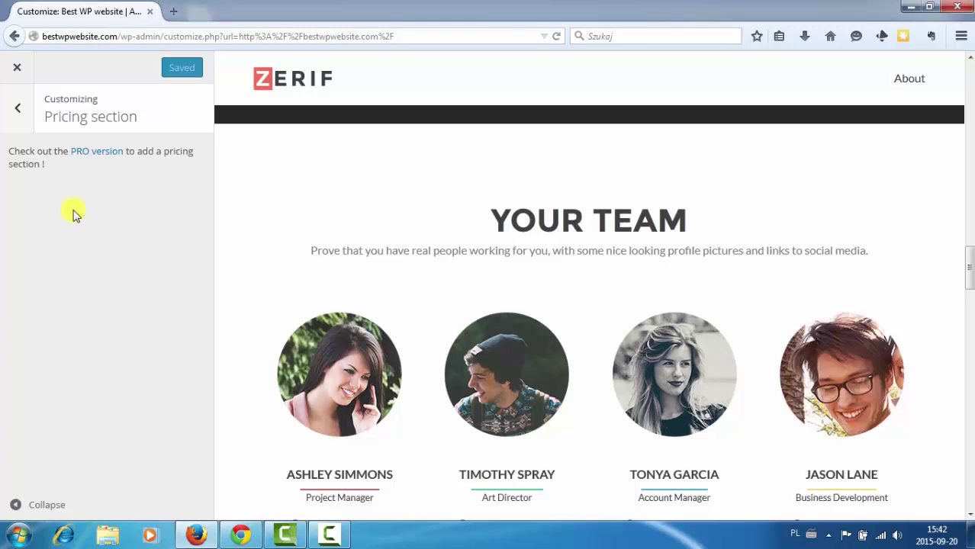
click(17, 118)
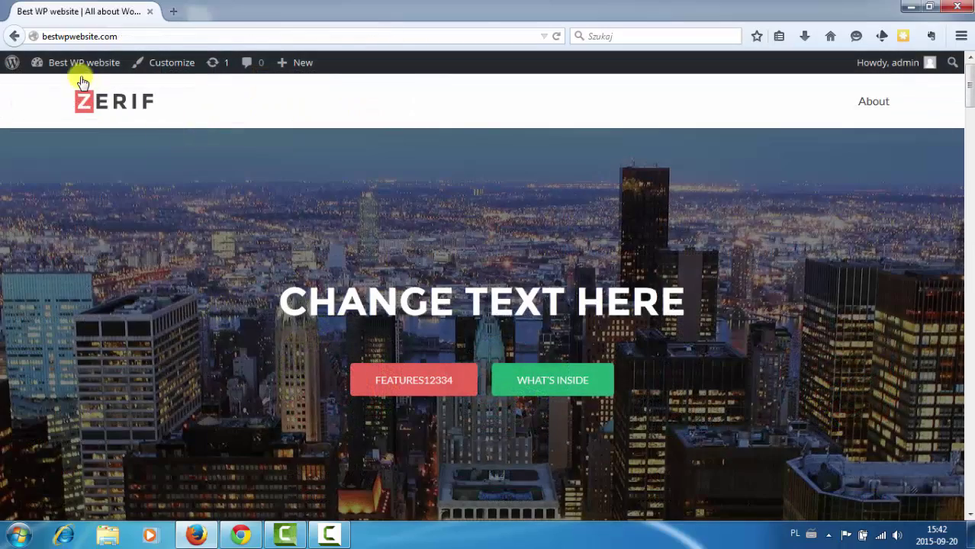
Open the site's admin Dashboard, heading for Appearance > Background.
click(68, 72)
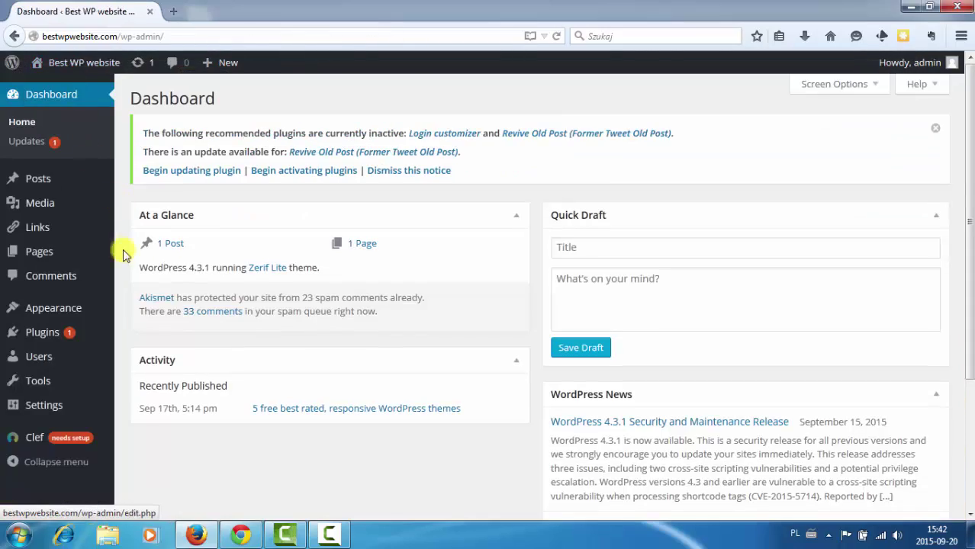
mouse_move(66, 307)
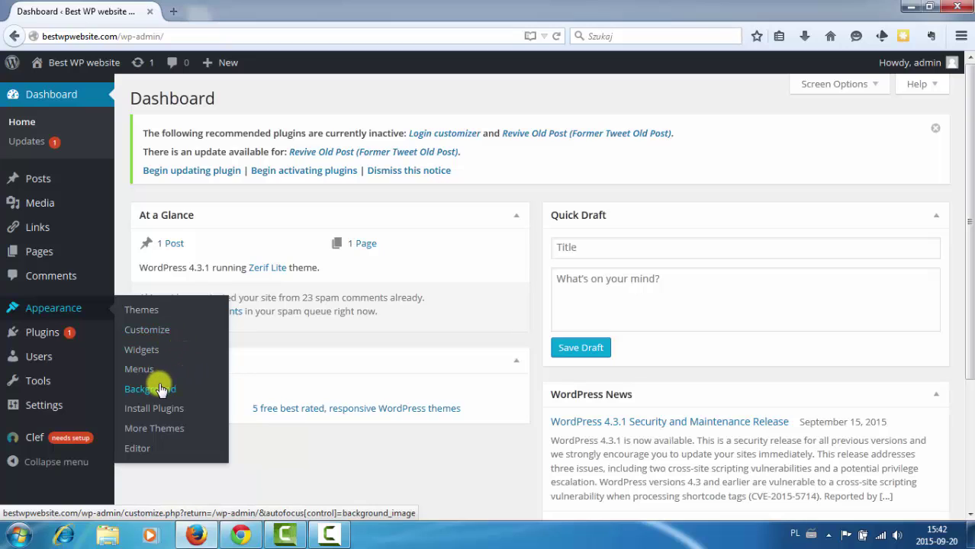
Open the Customizer's Background Image settings showing the tiled city skyline image.
click(149, 389)
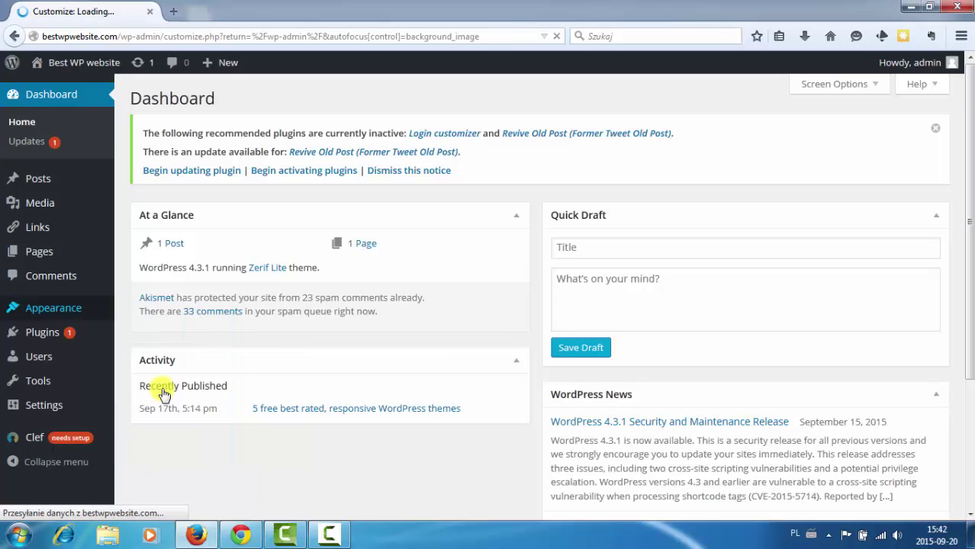